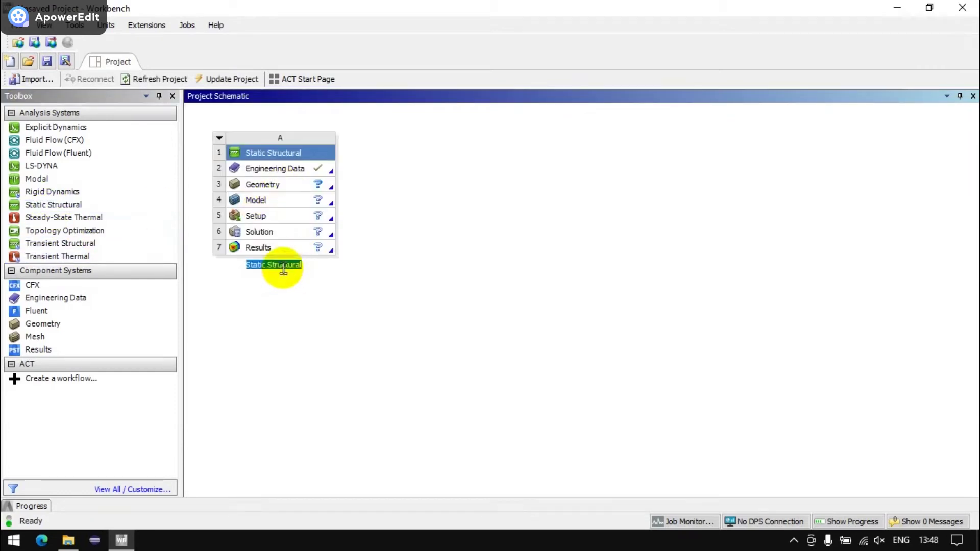
Start a new DesignModeler geometry from the Static Structural system's Geometry cell
{"action": "left_click", "coordinate": [306, 188]}
{"action": "right_click", "coordinate": [320, 190]}
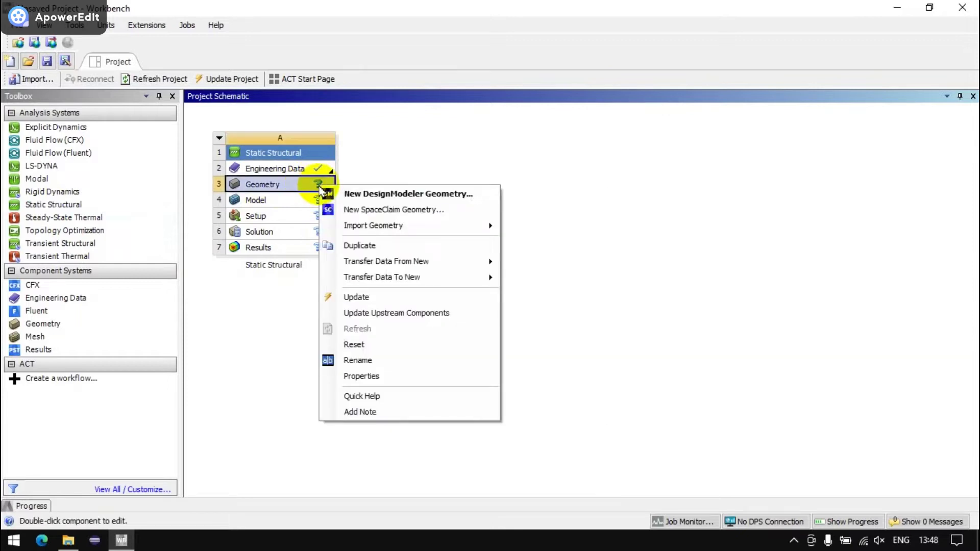
{"action": "left_click", "coordinate": [368, 193]}
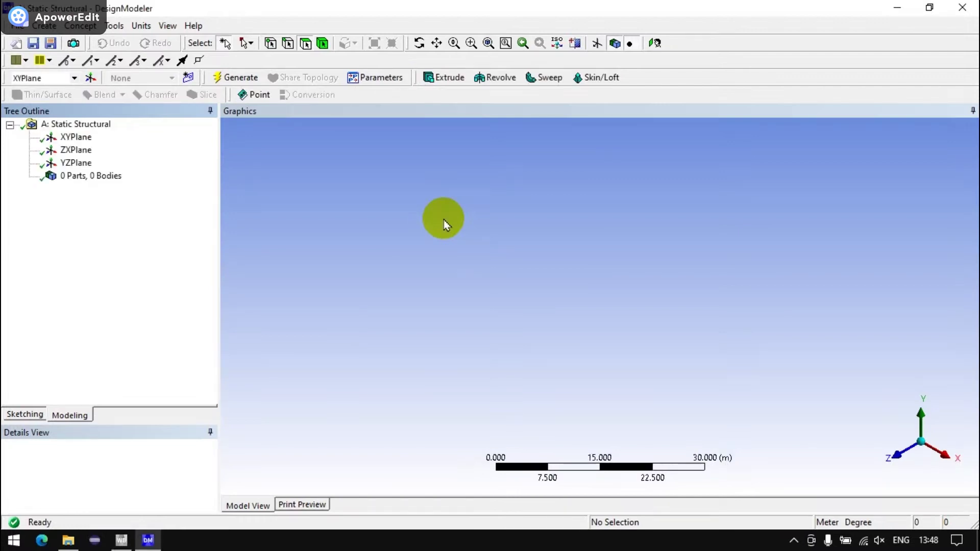
Set model units to millimetres and start a new sketch on the XY plane
{"action": "left_click", "coordinate": [896, 454]}
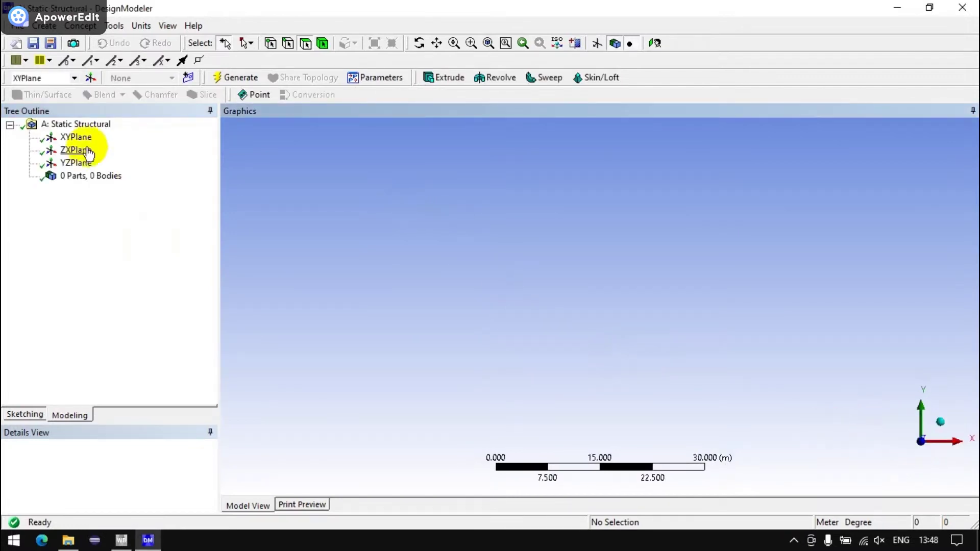
{"action": "left_click", "coordinate": [154, 31]}
{"action": "left_click", "coordinate": [164, 72]}
{"action": "left_click", "coordinate": [74, 138]}
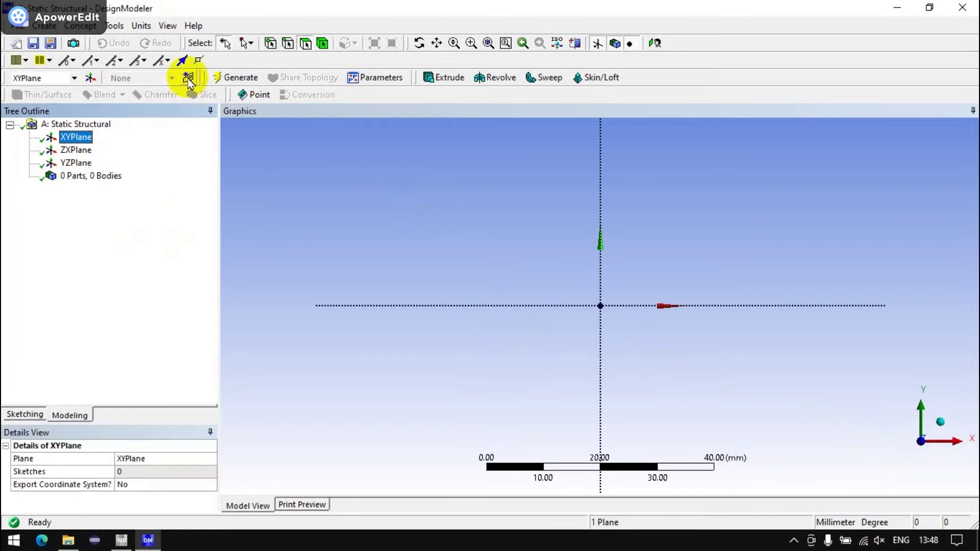
{"action": "left_click", "coordinate": [188, 77]}
{"action": "left_click", "coordinate": [30, 417]}
Draw a rectangle with one corner at the origin, extending up and right
{"action": "left_click", "coordinate": [38, 208]}
{"action": "left_click", "coordinate": [600, 306]}
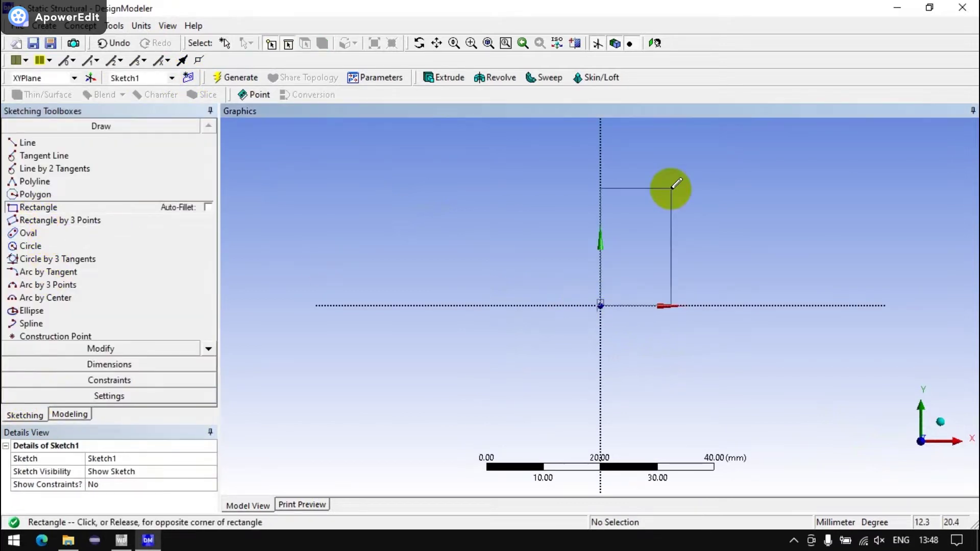
{"action": "left_click", "coordinate": [670, 190]}
Add the width dimension L1 and height dimension L2 to the rectangle
{"action": "left_click", "coordinate": [109, 364]}
{"action": "left_click", "coordinate": [50, 212]}
{"action": "left_click", "coordinate": [600, 248]}
{"action": "left_click", "coordinate": [670, 275]}
{"action": "left_click", "coordinate": [651, 331]}
{"action": "left_click", "coordinate": [643, 305]}
{"action": "left_click", "coordinate": [658, 190]}
{"action": "left_click", "coordinate": [709, 234]}
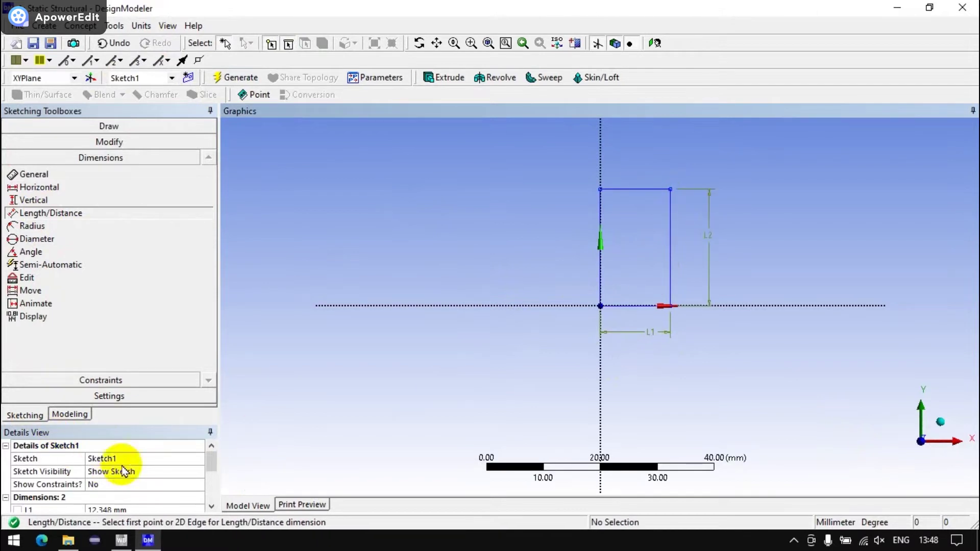
Set the rectangle to L1 = 25 mm wide and L2 = 50 mm tall
{"action": "left_click_drag", "start_coordinate": [112, 329], "coordinate": [113, 234]}
{"action": "left_click", "coordinate": [120, 415]}
{"action": "key", "text": "Return"}
{"action": "left_click", "coordinate": [114, 416]}
{"action": "type", "text": "20"}
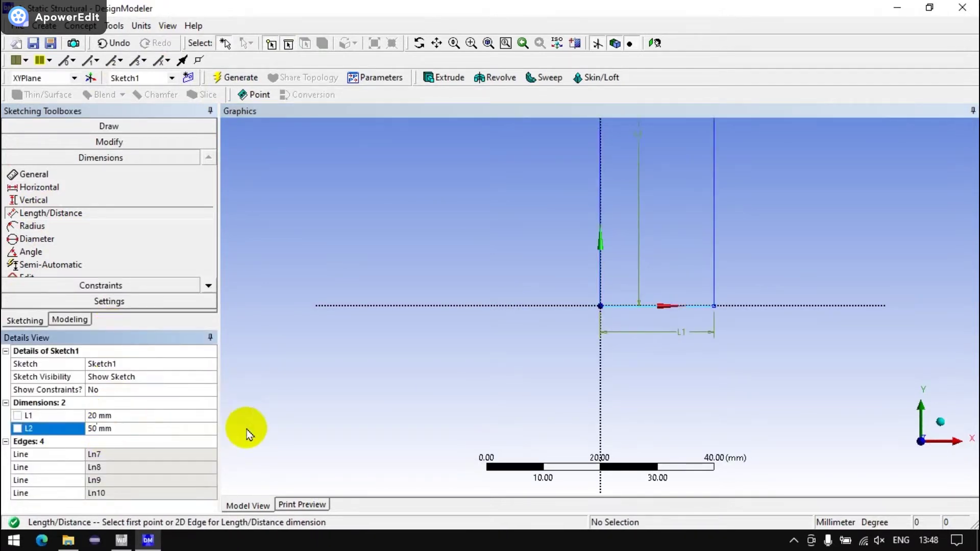
{"action": "key", "text": "Return"}
{"action": "left_click", "coordinate": [121, 416]}
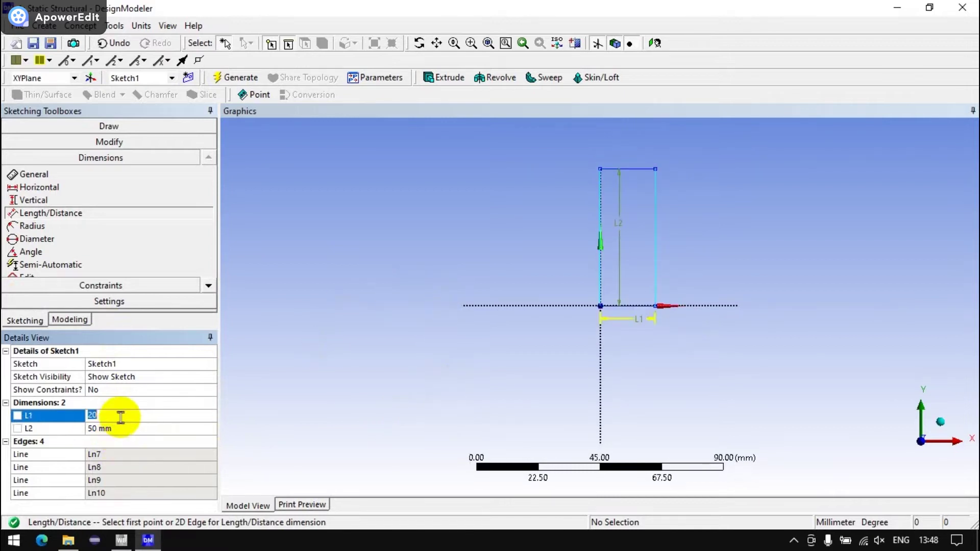
{"action": "type", "text": "15"}
{"action": "left_click", "coordinate": [62, 416]}
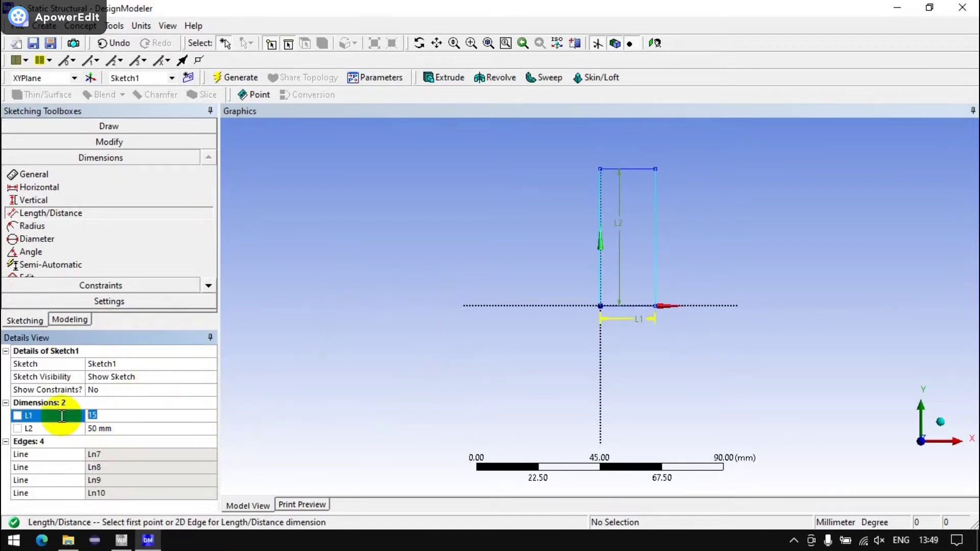
{"action": "type", "text": "25"}
{"action": "key", "text": "Return"}
Revolve Sketch1 360° about its left edge into a solid cylinder
{"action": "left_click", "coordinate": [477, 80]}
{"action": "left_click", "coordinate": [25, 389]}
{"action": "left_click", "coordinate": [600, 276]}
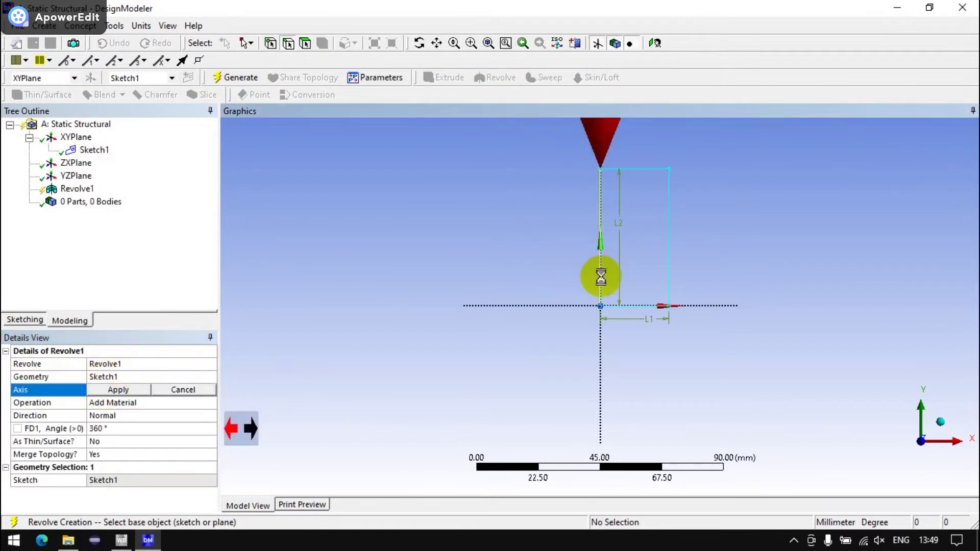
{"action": "left_click", "coordinate": [117, 389]}
{"action": "left_click", "coordinate": [235, 77]}
{"action": "left_click", "coordinate": [75, 137]}
Start Sketch2 on the XY plane and draw an inner rectangle from the origin
{"action": "left_click", "coordinate": [188, 77]}
{"action": "left_click", "coordinate": [36, 322]}
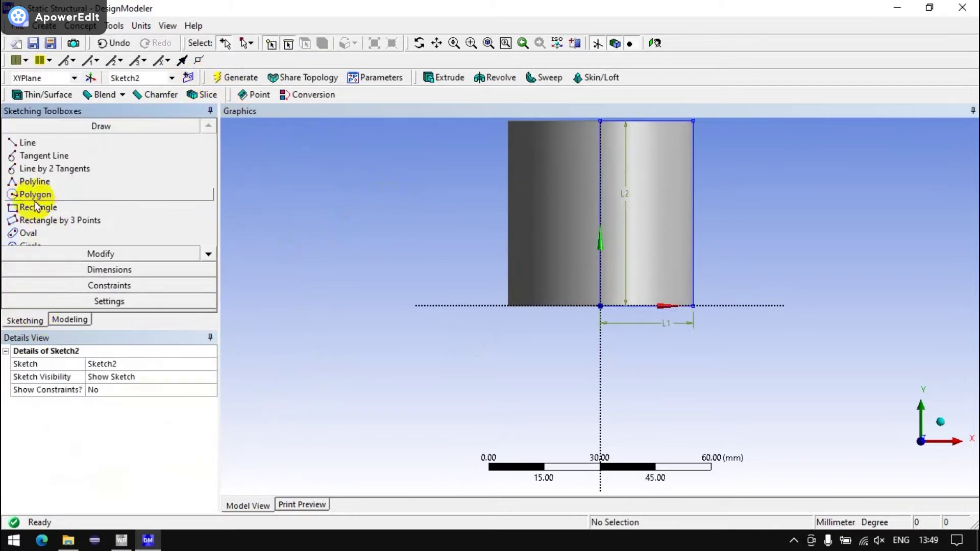
{"action": "left_click", "coordinate": [39, 207]}
{"action": "scroll", "coordinate": [376, 280], "scroll_direction": "down", "scroll_amount": 3}
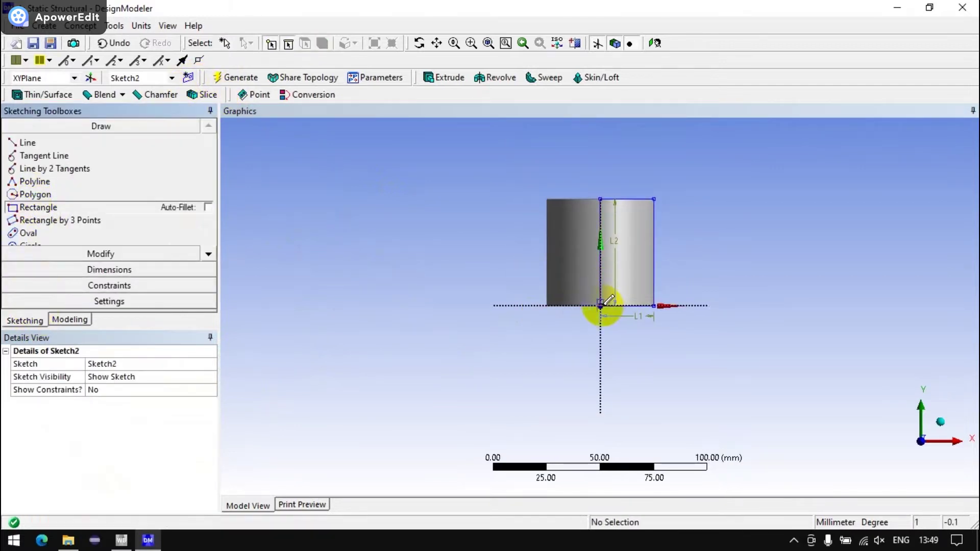
{"action": "left_click_drag", "start_coordinate": [600, 305], "coordinate": [652, 216]}
{"action": "left_click", "coordinate": [642, 212]}
Dimension the inner rectangle's top offset (L3) and wall offset (L4) from the cylinder
{"action": "left_click", "coordinate": [109, 269]}
{"action": "left_click", "coordinate": [51, 213]}
{"action": "left_click", "coordinate": [627, 213]}
{"action": "left_click", "coordinate": [693, 218]}
{"action": "left_click", "coordinate": [652, 265]}
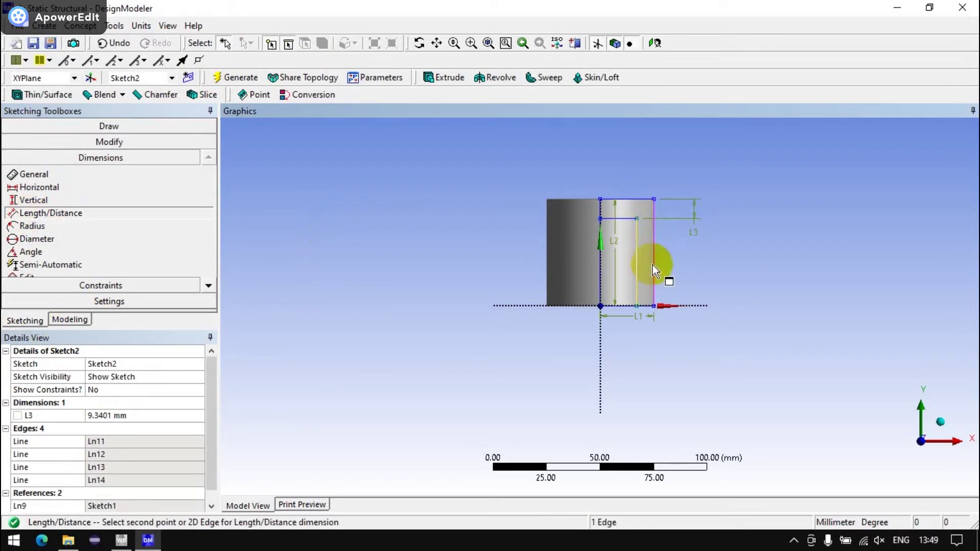
{"action": "left_click", "coordinate": [637, 286]}
{"action": "left_click", "coordinate": [648, 361]}
Set L3 to 7 mm and L4 to 5 mm
{"action": "double_click", "coordinate": [129, 415]}
{"action": "type", "text": "7"}
{"action": "key", "text": "Return"}
{"action": "double_click", "coordinate": [153, 428]}
{"action": "type", "text": "5"}
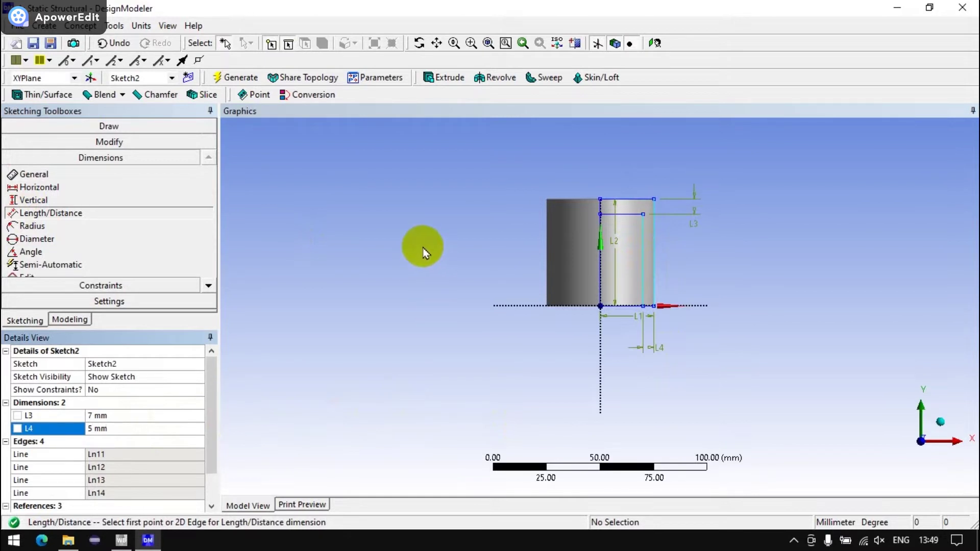
Revolve Sketch2 about its left edge as Cut Material to hollow the cylinder
{"action": "left_click", "coordinate": [495, 77]}
{"action": "left_click", "coordinate": [100, 378]}
{"action": "left_click", "coordinate": [601, 367]}
{"action": "left_click", "coordinate": [118, 390]}
{"action": "left_click", "coordinate": [204, 403]}
{"action": "left_click", "coordinate": [123, 430]}
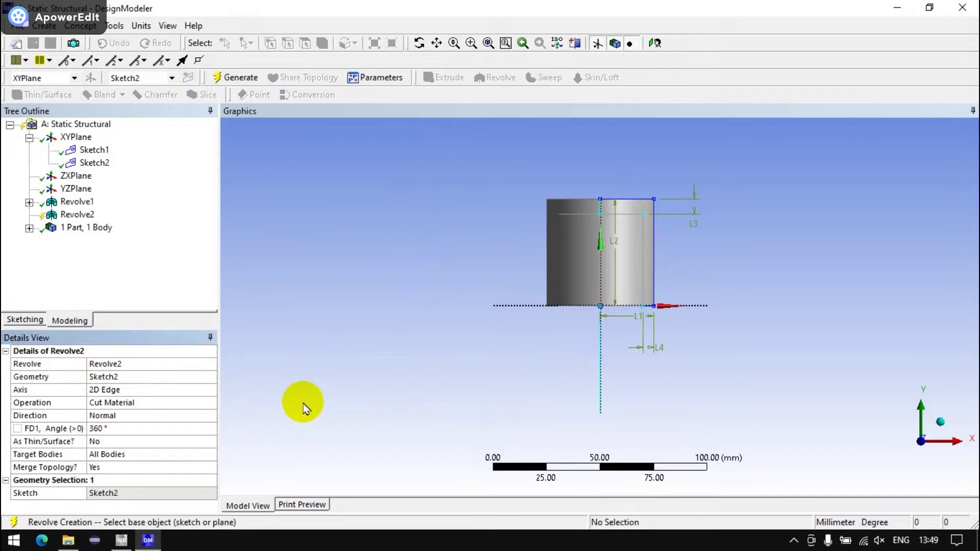
{"action": "left_click", "coordinate": [234, 77]}
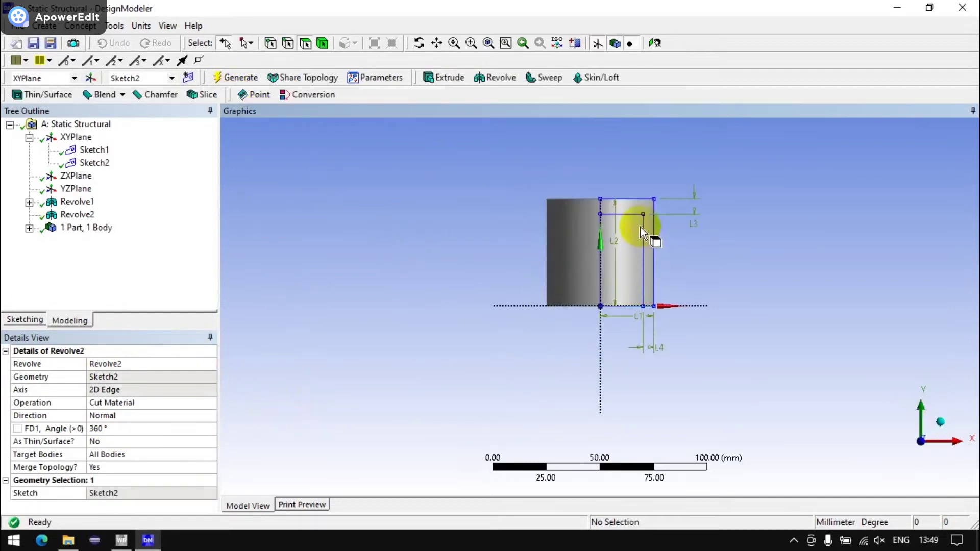
Start Sketch3 on the XY plane and draw three groove rectangles along the outer wall
{"action": "left_click", "coordinate": [25, 319]}
{"action": "left_click", "coordinate": [70, 320]}
{"action": "left_click", "coordinate": [116, 149]}
{"action": "left_click", "coordinate": [25, 320]}
{"action": "left_click", "coordinate": [36, 207]}
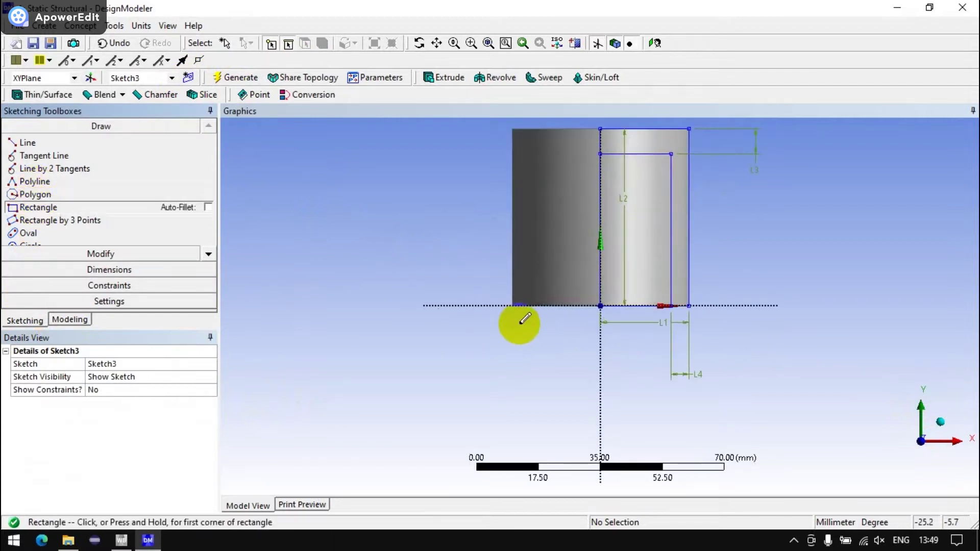
{"action": "scroll", "coordinate": [470, 378], "scroll_direction": "up", "scroll_amount": 5}
{"action": "scroll", "coordinate": [549, 256], "scroll_direction": "up", "scroll_amount": 2}
{"action": "left_click", "coordinate": [536, 283]}
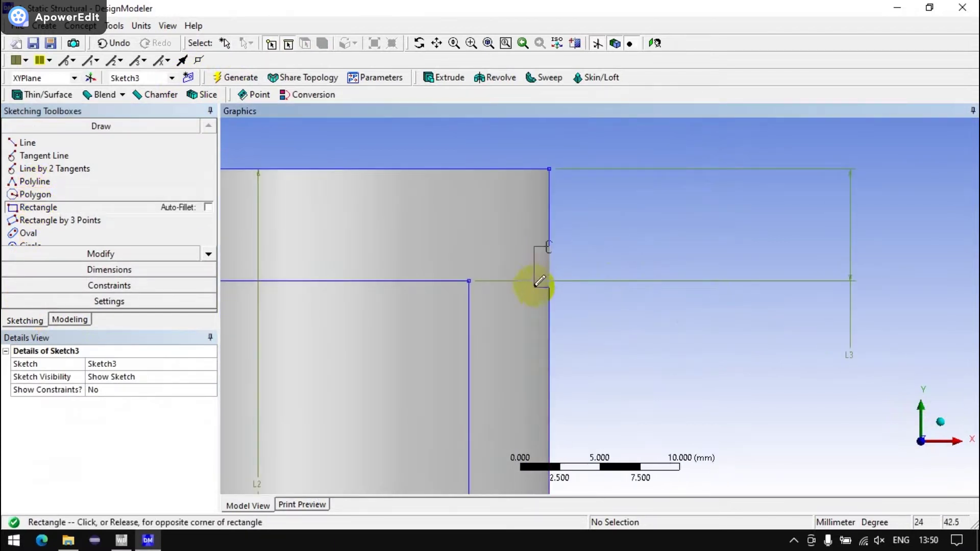
{"action": "left_click", "coordinate": [514, 301]}
{"action": "left_click", "coordinate": [549, 328]}
{"action": "left_click", "coordinate": [514, 376]}
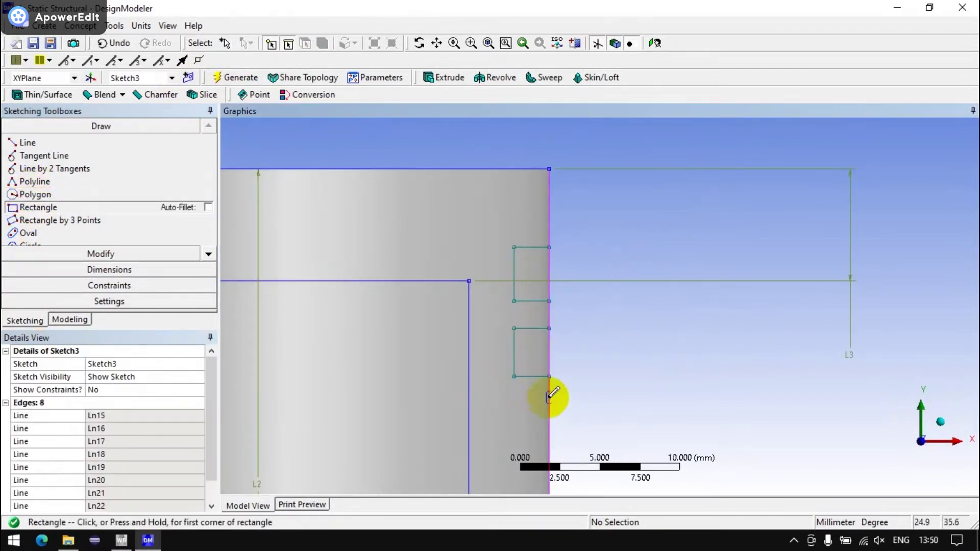
{"action": "left_click", "coordinate": [514, 443]}
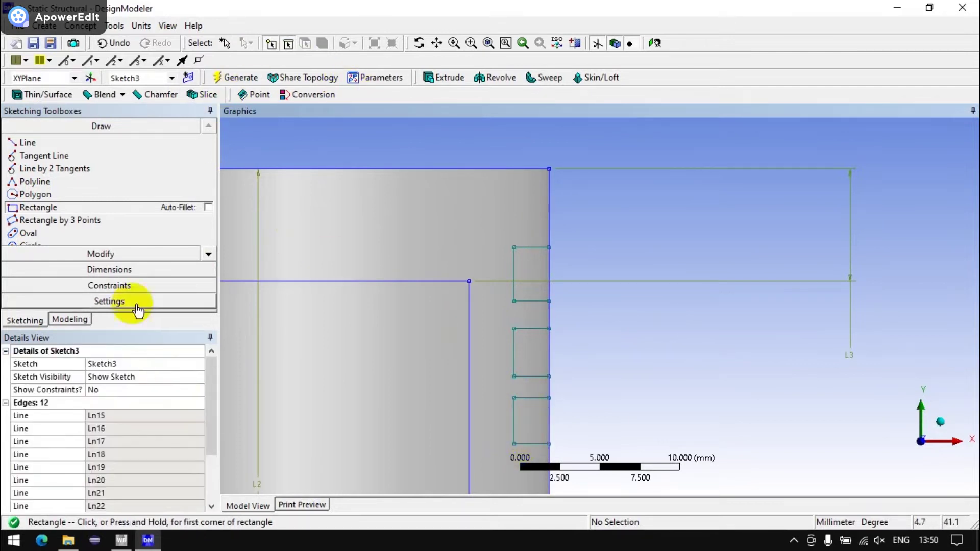
Dimension the first groove's top offset L5, its height L6 and spacing L7
{"action": "left_click", "coordinate": [105, 270]}
{"action": "left_click", "coordinate": [51, 213]}
{"action": "left_click", "coordinate": [490, 169]}
{"action": "left_click", "coordinate": [549, 247]}
{"action": "left_click", "coordinate": [582, 244]}
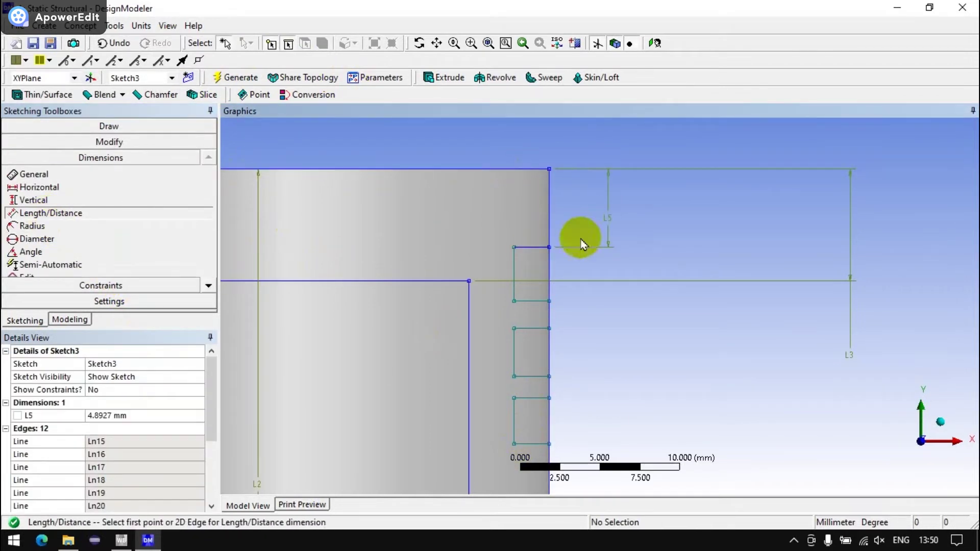
{"action": "left_click", "coordinate": [535, 301]}
{"action": "left_click", "coordinate": [542, 299]}
{"action": "left_click", "coordinate": [549, 328]}
{"action": "left_click", "coordinate": [541, 376]}
Dimension the remaining groove heights L8, L10, spacing L9 and groove depth L11
{"action": "left_click", "coordinate": [598, 366]}
{"action": "left_click", "coordinate": [533, 376]}
{"action": "left_click", "coordinate": [532, 397]}
{"action": "left_click", "coordinate": [623, 388]}
{"action": "left_click", "coordinate": [532, 397]}
{"action": "left_click", "coordinate": [533, 443]}
{"action": "left_click", "coordinate": [674, 433]}
{"action": "left_click", "coordinate": [514, 417]}
{"action": "left_click", "coordinate": [549, 417]}
{"action": "left_click", "coordinate": [607, 418]}
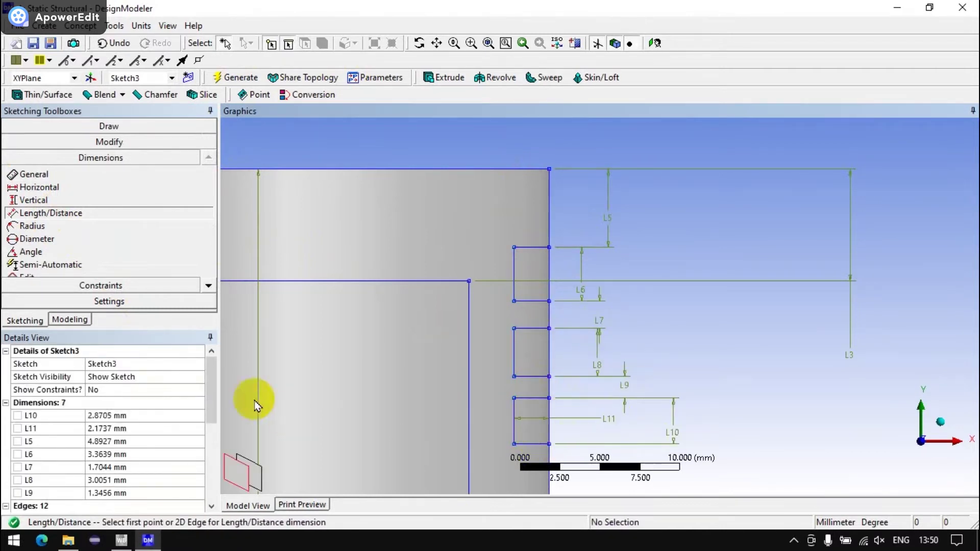
Set the groove dimensions to 2 mm and the top offset L5 to 4 mm
{"action": "scroll", "coordinate": [76, 375], "scroll_direction": "down", "scroll_amount": 2}
{"action": "scroll", "coordinate": [102, 403], "scroll_direction": "up", "scroll_amount": 2}
{"action": "left_click", "coordinate": [109, 415]}
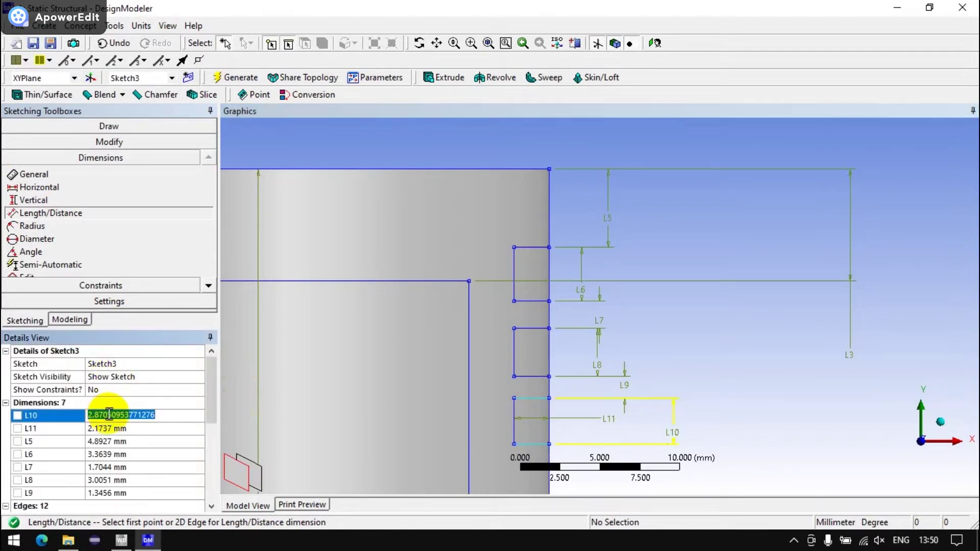
{"action": "left_click", "coordinate": [108, 428]}
{"action": "left_click", "coordinate": [109, 454]}
{"action": "left_click", "coordinate": [109, 480]}
{"action": "type", "text": "2"}
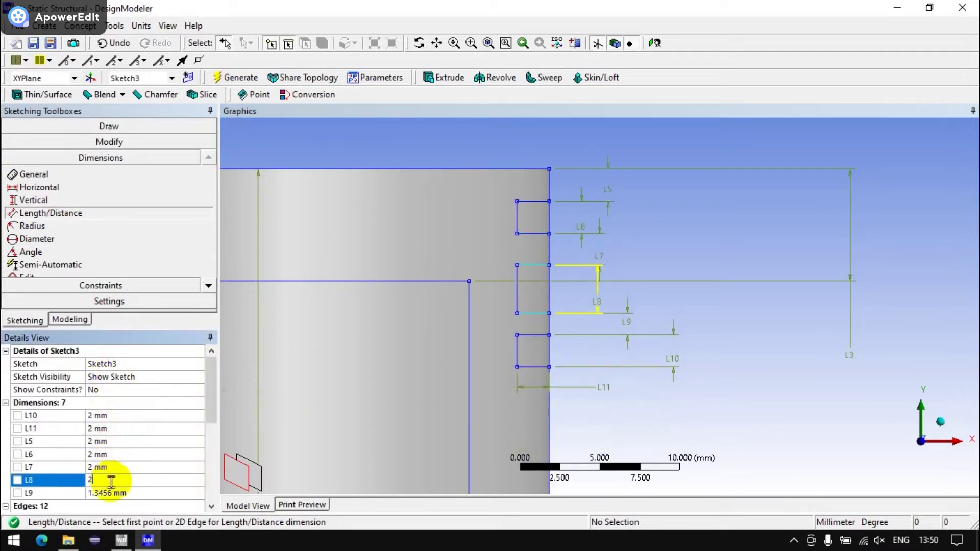
{"action": "left_click", "coordinate": [110, 428]}
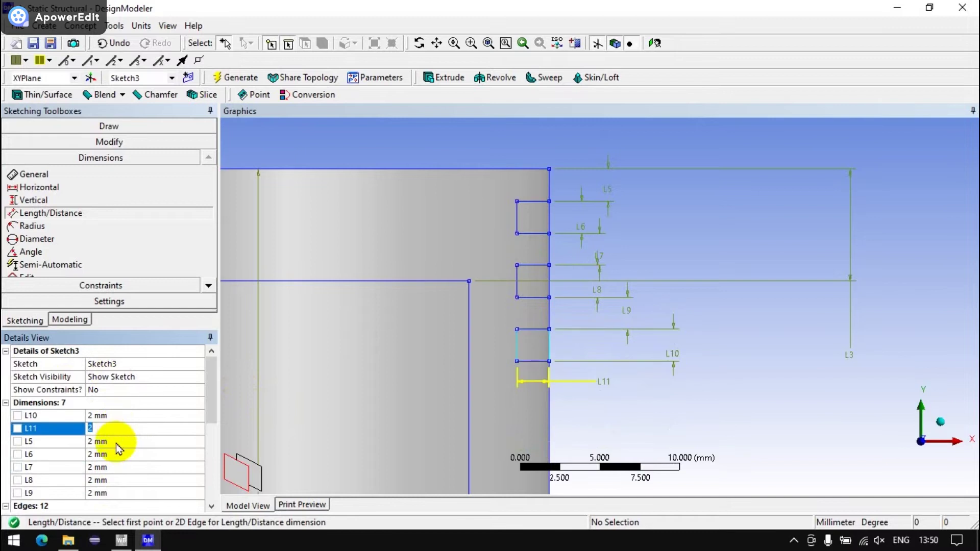
{"action": "left_click", "coordinate": [114, 441]}
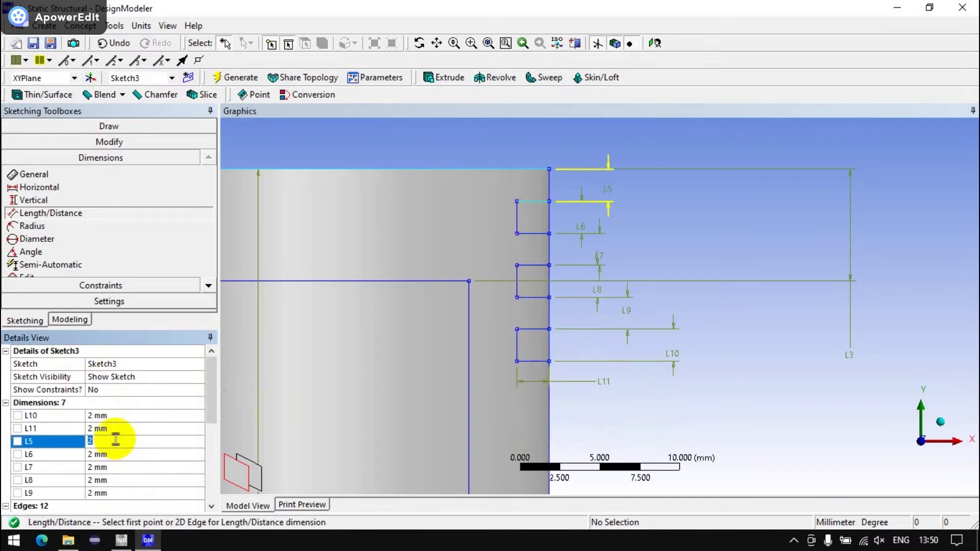
{"action": "type", "text": "4"}
{"action": "left_click", "coordinate": [121, 454]}
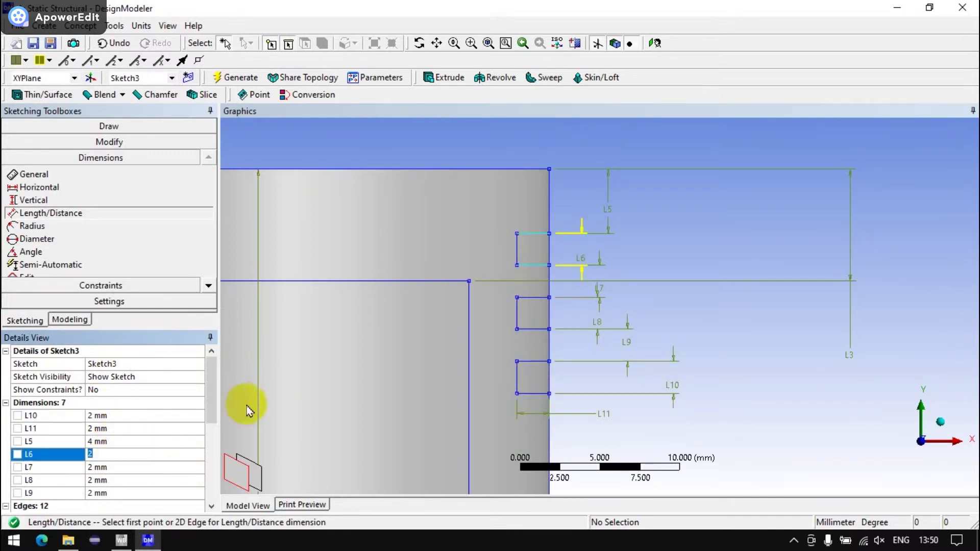
{"action": "scroll", "coordinate": [573, 228], "scroll_direction": "down", "scroll_amount": 1}
{"action": "scroll", "coordinate": [525, 210], "scroll_direction": "down", "scroll_amount": 3}
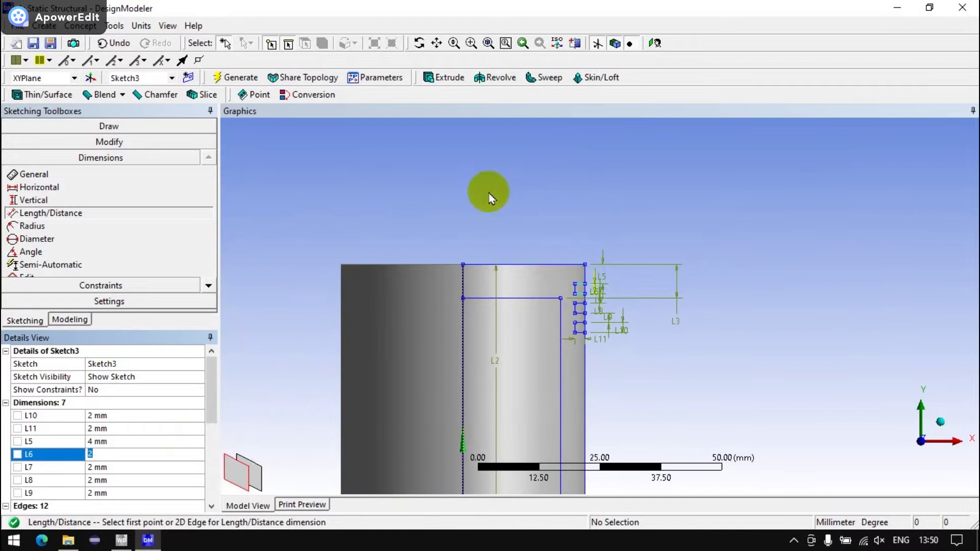
Revolve Sketch3 about the 2D edge as Cut Material to form the grooves
{"action": "left_click", "coordinate": [489, 79]}
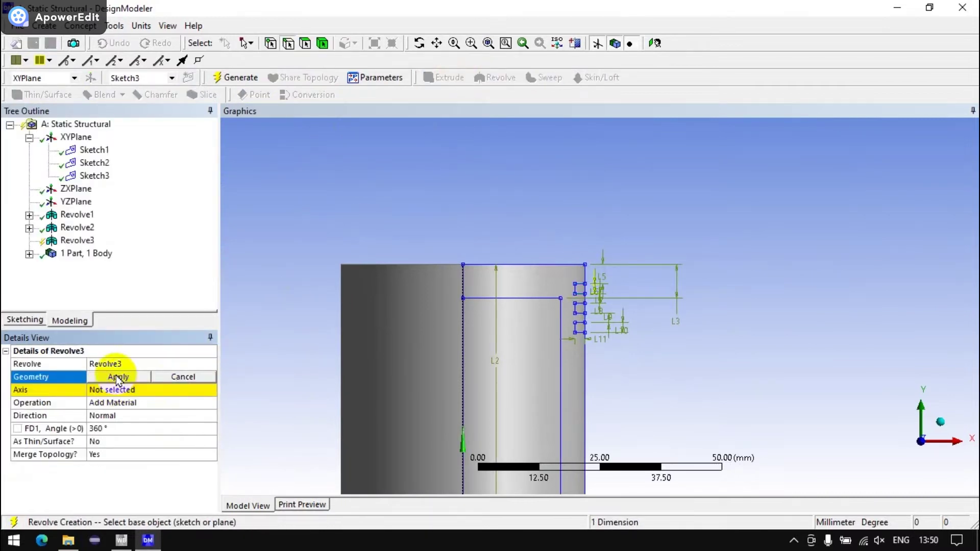
{"action": "left_click", "coordinate": [94, 175]}
{"action": "left_click", "coordinate": [118, 376]}
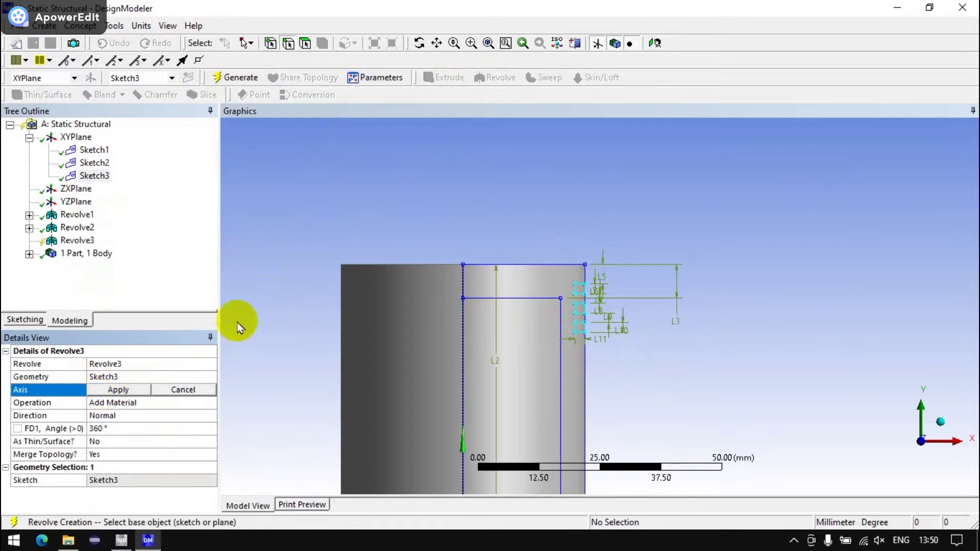
{"action": "scroll", "coordinate": [520, 452], "scroll_direction": "down", "scroll_amount": 2}
{"action": "left_click", "coordinate": [521, 451]}
{"action": "left_click", "coordinate": [118, 390]}
{"action": "double_click", "coordinate": [117, 402]}
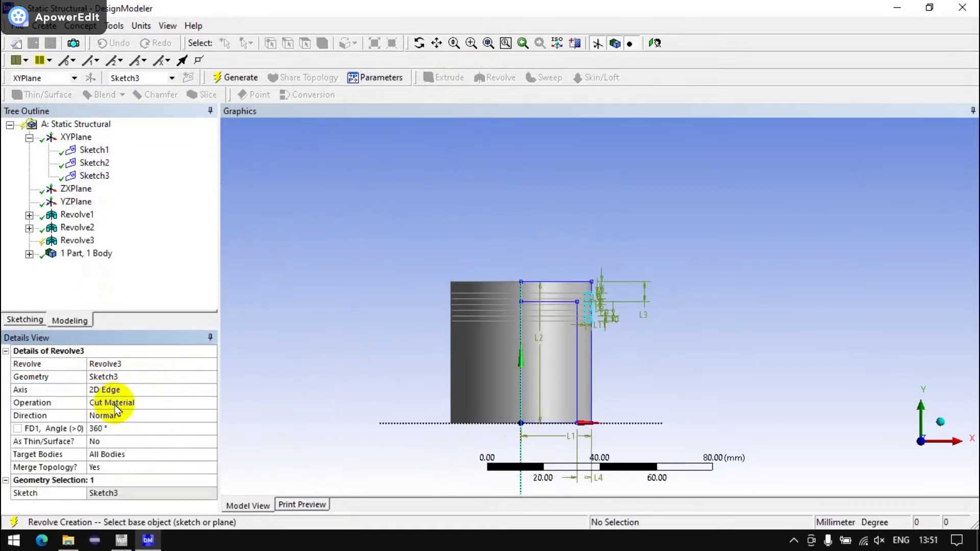
{"action": "left_click", "coordinate": [225, 77]}
{"action": "scroll", "coordinate": [492, 280], "scroll_direction": "up", "scroll_amount": 2}
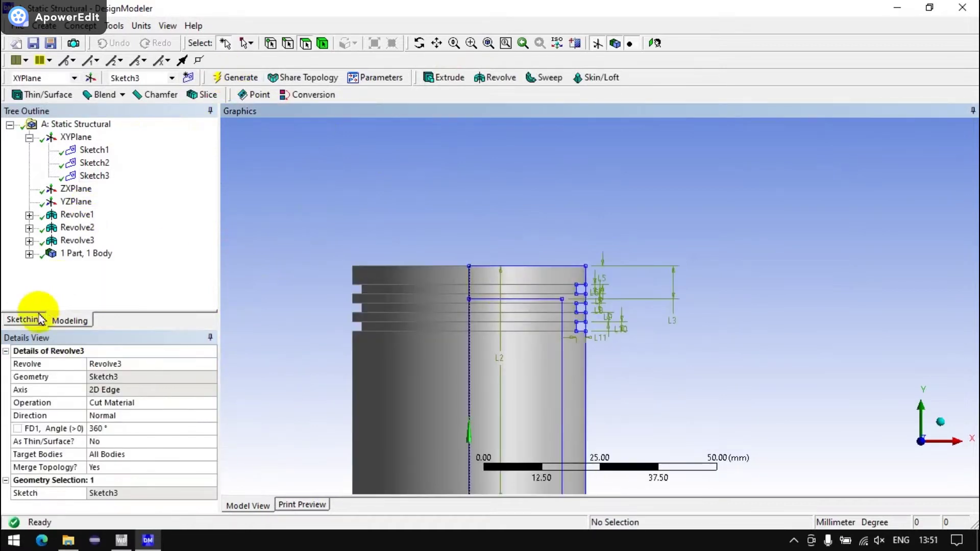
Start a sketch on the XY plane and draw a circle centred on the vertical axis
{"action": "left_click", "coordinate": [69, 137]}
{"action": "left_click", "coordinate": [188, 77]}
{"action": "scroll", "coordinate": [427, 296], "scroll_direction": "down", "scroll_amount": 2}
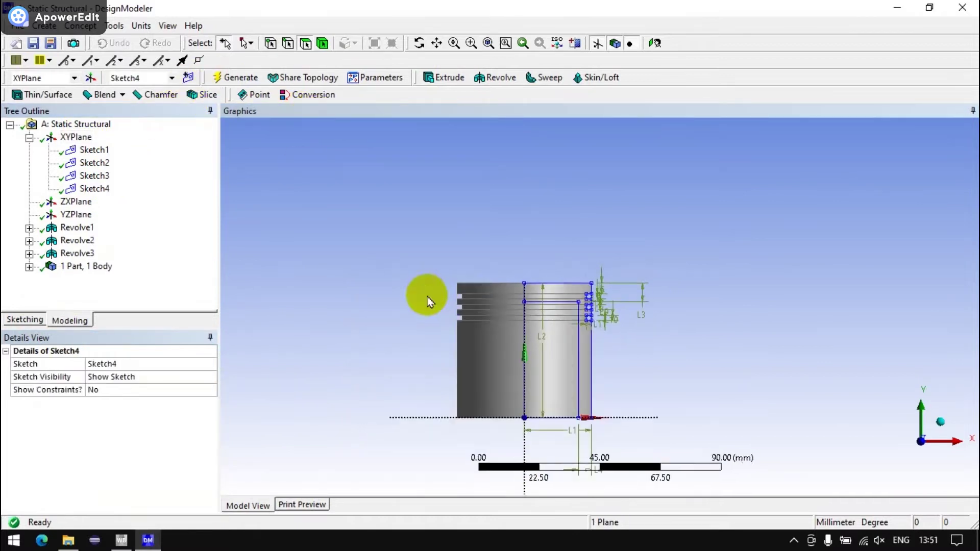
{"action": "left_click", "coordinate": [25, 320]}
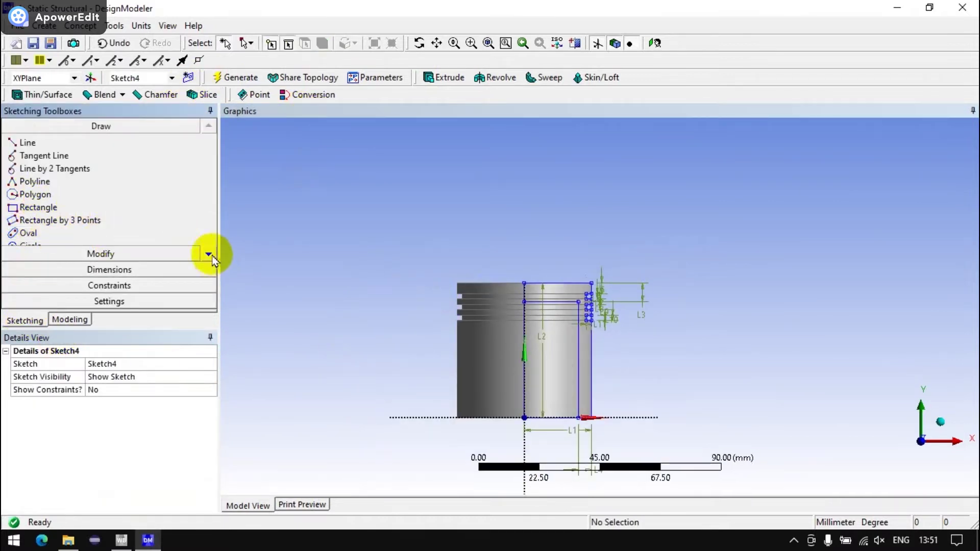
{"action": "left_click", "coordinate": [212, 257]}
{"action": "left_click", "coordinate": [63, 234]}
{"action": "left_click", "coordinate": [525, 378]}
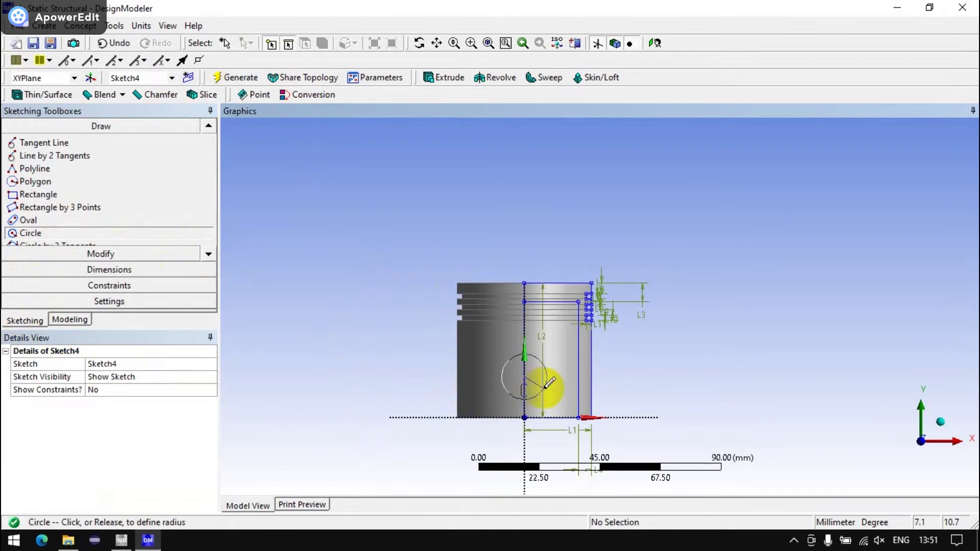
{"action": "left_click", "coordinate": [549, 382]}
Add diameter D12 and height L13 from the base to the circle
{"action": "left_click", "coordinate": [77, 269]}
{"action": "left_click", "coordinate": [37, 239]}
{"action": "left_click", "coordinate": [544, 399]}
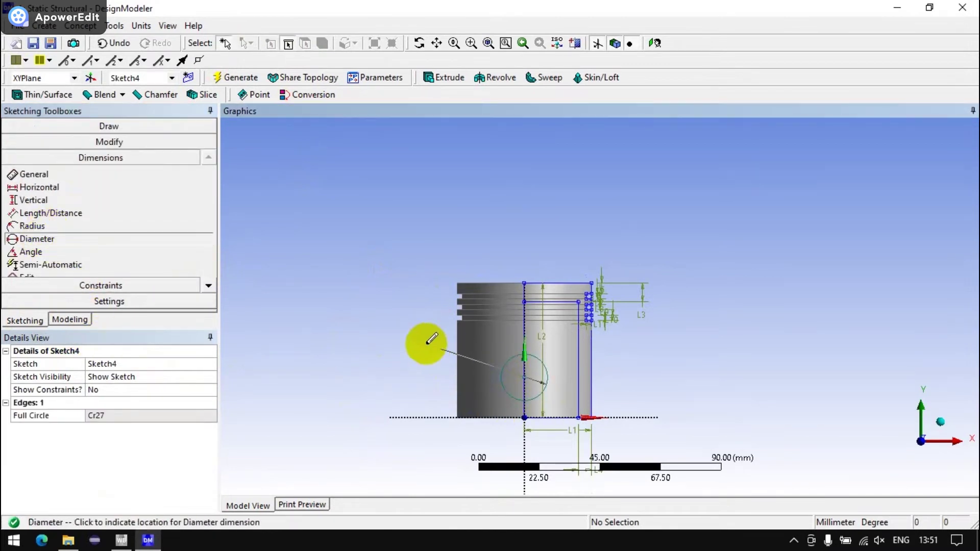
{"action": "left_click", "coordinate": [432, 338]}
{"action": "left_click", "coordinate": [49, 213]}
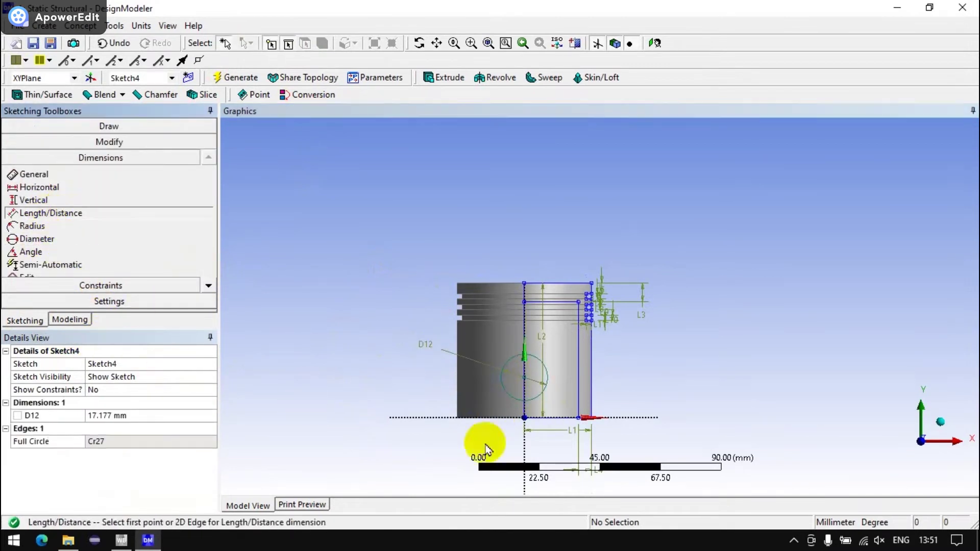
{"action": "left_click", "coordinate": [525, 379]}
{"action": "left_click", "coordinate": [449, 417]}
{"action": "left_click", "coordinate": [428, 404]}
Set D12 to 20 mm and L13 to 15 mm
{"action": "left_click", "coordinate": [116, 415]}
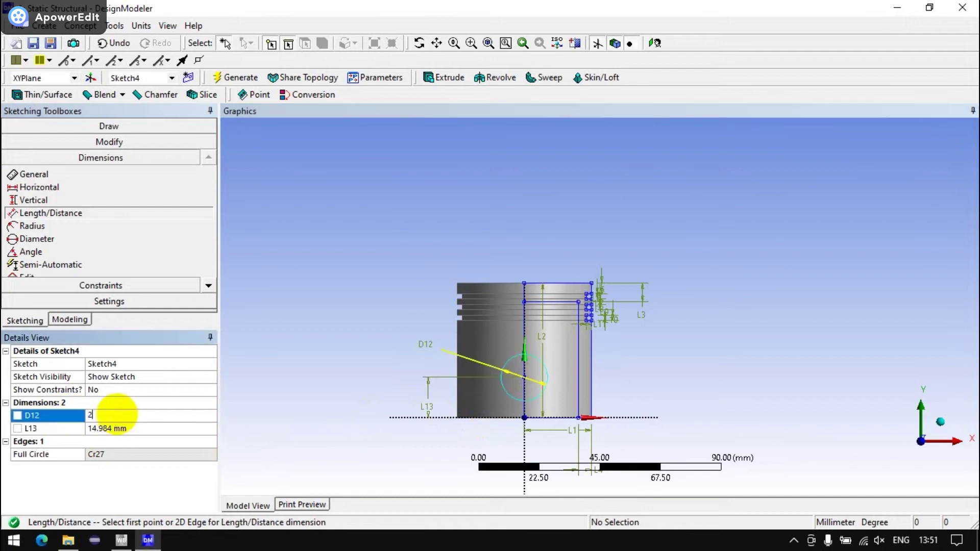
{"action": "type", "text": "0"}
{"action": "left_click", "coordinate": [132, 428]}
{"action": "type", "text": "20"}
{"action": "key", "text": "Return"}
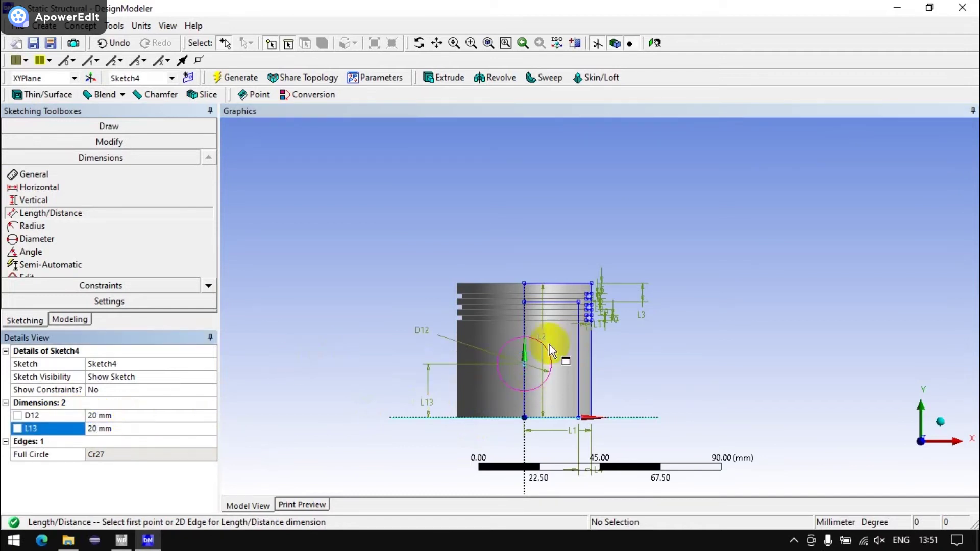
{"action": "left_click", "coordinate": [133, 430]}
{"action": "type", "text": "15"}
{"action": "key", "text": "Return"}
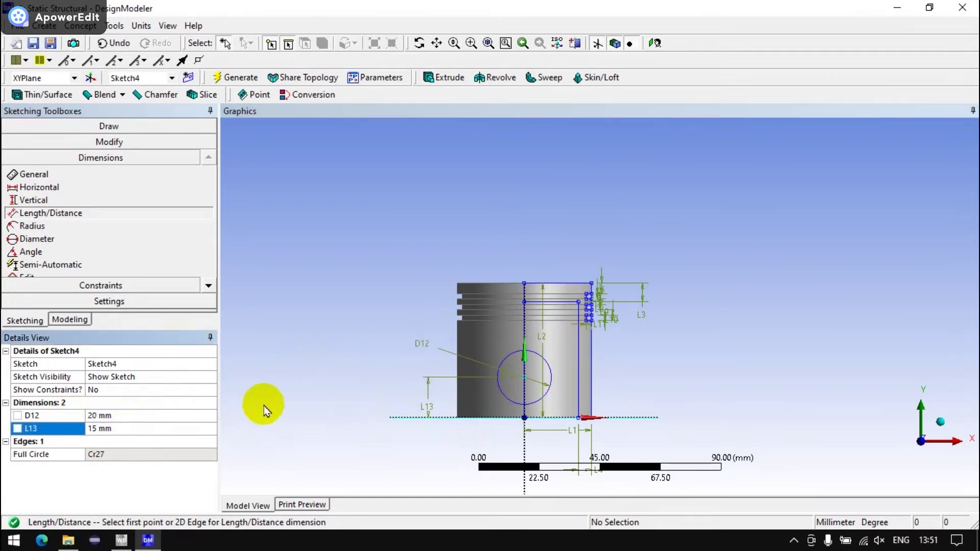
Cut the pin hole symmetrically through the piston with Extrude1, then start Sketch5 on XYPlane
{"action": "left_click", "coordinate": [428, 77]}
{"action": "middle_click_drag", "start_coordinate": [627, 328], "coordinate": [503, 377]}
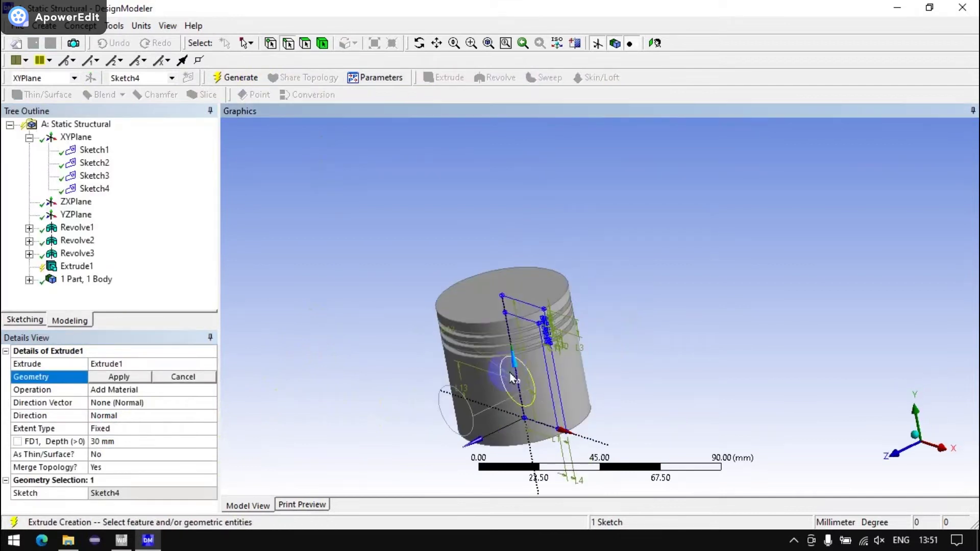
{"action": "left_click", "coordinate": [120, 376]}
{"action": "left_click", "coordinate": [125, 396]}
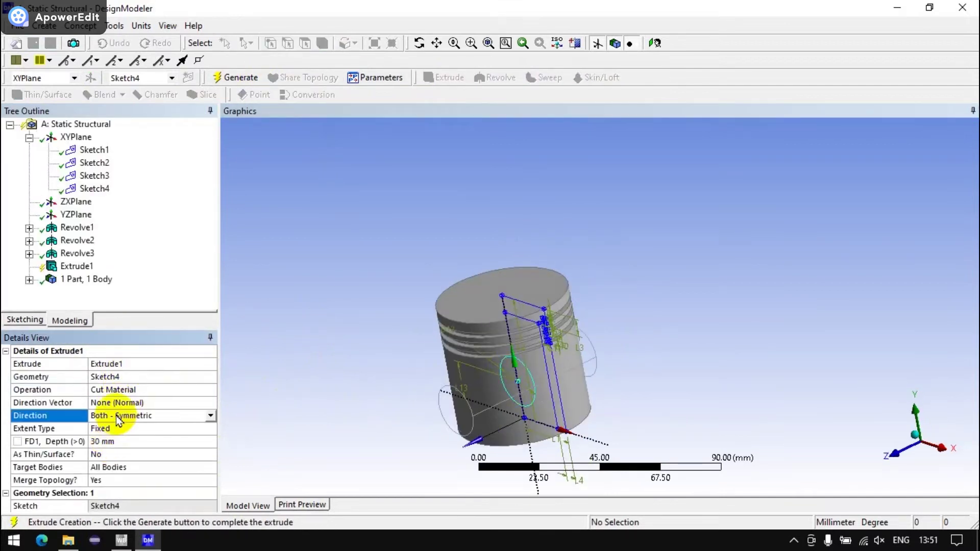
{"action": "left_click", "coordinate": [242, 78]}
{"action": "mouse_move", "coordinate": [513, 276]}
{"action": "middle_mouse_down"}
{"action": "mouse_move", "coordinate": [477, 278]}
{"action": "mouse_move", "coordinate": [903, 469]}
{"action": "middle_mouse_up"}
{"action": "left_click", "coordinate": [902, 465]}
{"action": "left_click", "coordinate": [188, 78]}
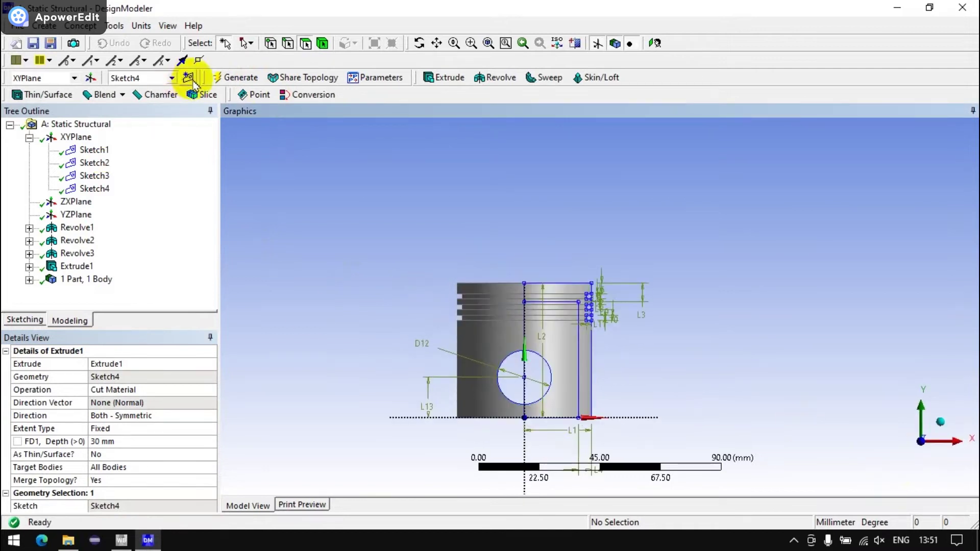
Draw concentric circles centred on the pin hole in Sketch5
{"action": "left_click", "coordinate": [24, 320]}
{"action": "left_click", "coordinate": [31, 245]}
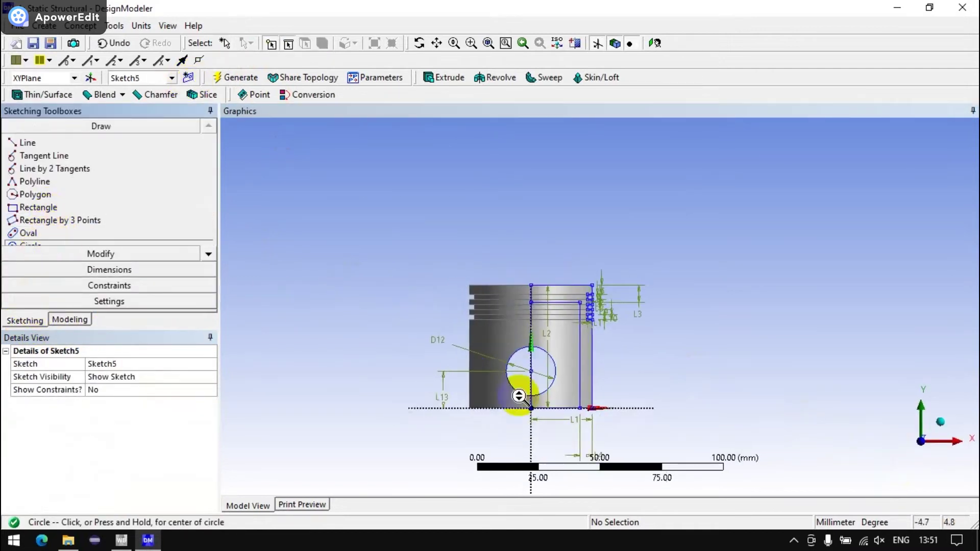
{"action": "scroll", "coordinate": [526, 388], "scroll_direction": "up", "scroll_amount": 2}
{"action": "left_click", "coordinate": [505, 394]}
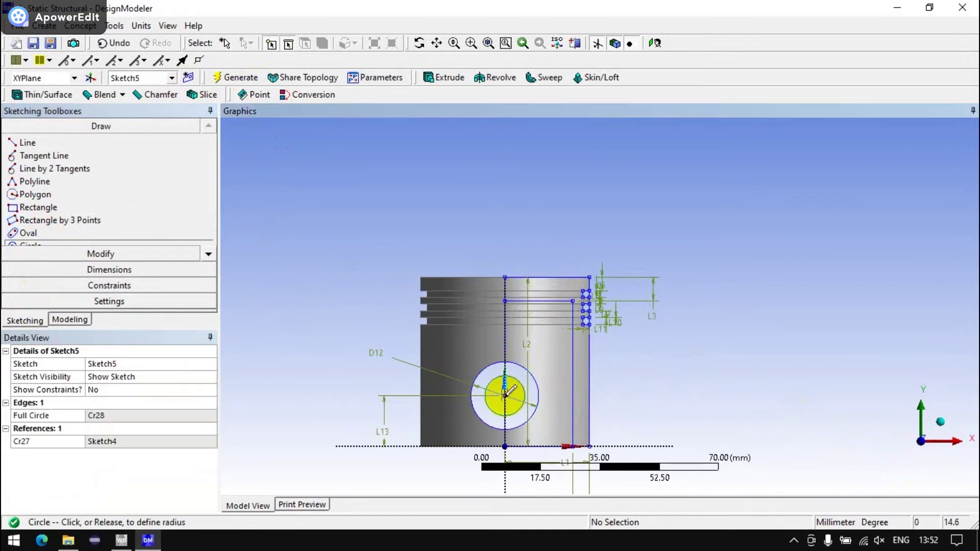
{"action": "left_click", "coordinate": [530, 371]}
Dimension the circles as D14 = 20 mm and D15 = 15 mm, then begin Extrude2
{"action": "left_click", "coordinate": [102, 269]}
{"action": "left_click", "coordinate": [37, 238]}
{"action": "left_click", "coordinate": [505, 380]}
{"action": "left_click", "coordinate": [390, 354]}
{"action": "left_click", "coordinate": [492, 376]}
{"action": "left_click", "coordinate": [344, 332]}
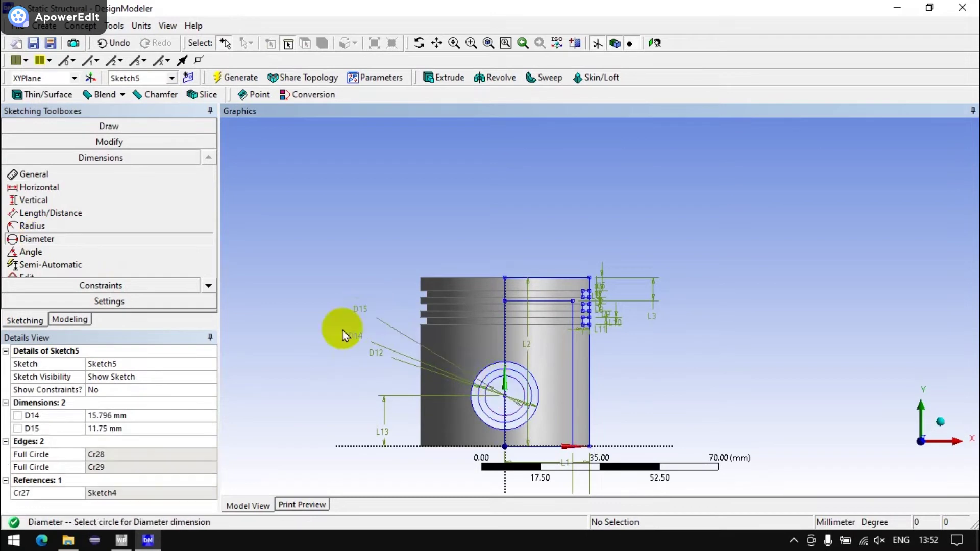
{"action": "left_click", "coordinate": [134, 415]}
{"action": "type", "text": "20"}
{"action": "left_click", "coordinate": [135, 428]}
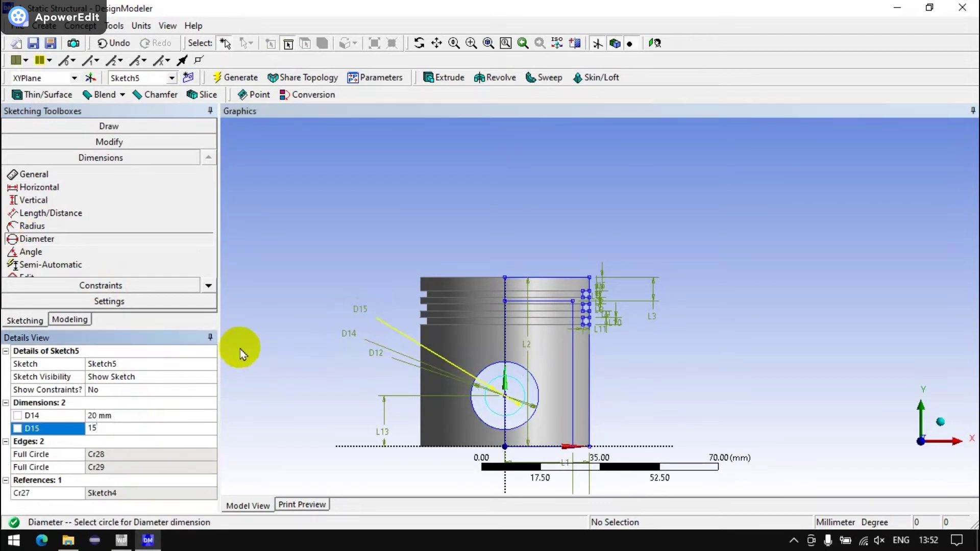
{"action": "left_click", "coordinate": [451, 83]}
{"action": "mouse_move", "coordinate": [545, 220]}
{"action": "middle_mouse_down"}
{"action": "mouse_move", "coordinate": [444, 240]}
{"action": "mouse_move", "coordinate": [383, 230]}
{"action": "mouse_move", "coordinate": [415, 240]}
{"action": "middle_mouse_up"}
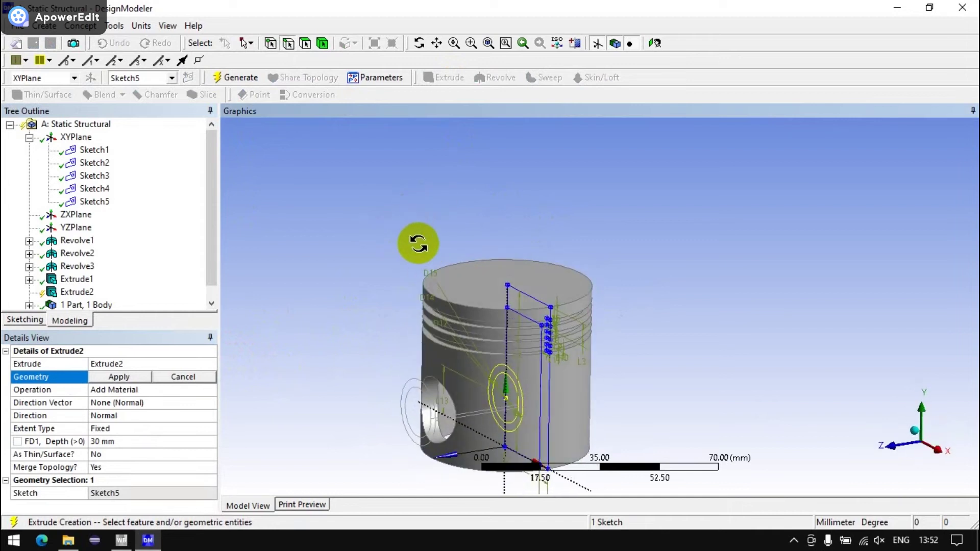
Generate Extrude2 from Sketch5 with 22.5 mm depth, Both-Symmetric, adding the pin bosses
{"action": "left_click", "coordinate": [119, 376]}
{"action": "left_click", "coordinate": [112, 440]}
{"action": "type", "text": "25"}
{"action": "left_click", "coordinate": [306, 394]}
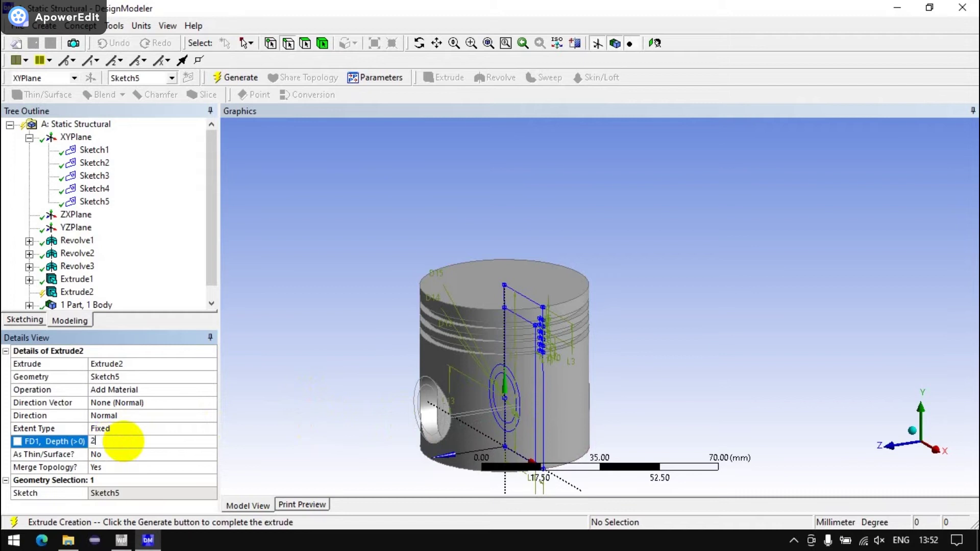
{"action": "type", "text": "2.5"}
{"action": "mouse_move", "coordinate": [294, 430]}
{"action": "middle_mouse_down"}
{"action": "mouse_move", "coordinate": [525, 383]}
{"action": "mouse_move", "coordinate": [595, 343]}
{"action": "mouse_move", "coordinate": [357, 409]}
{"action": "middle_mouse_up"}
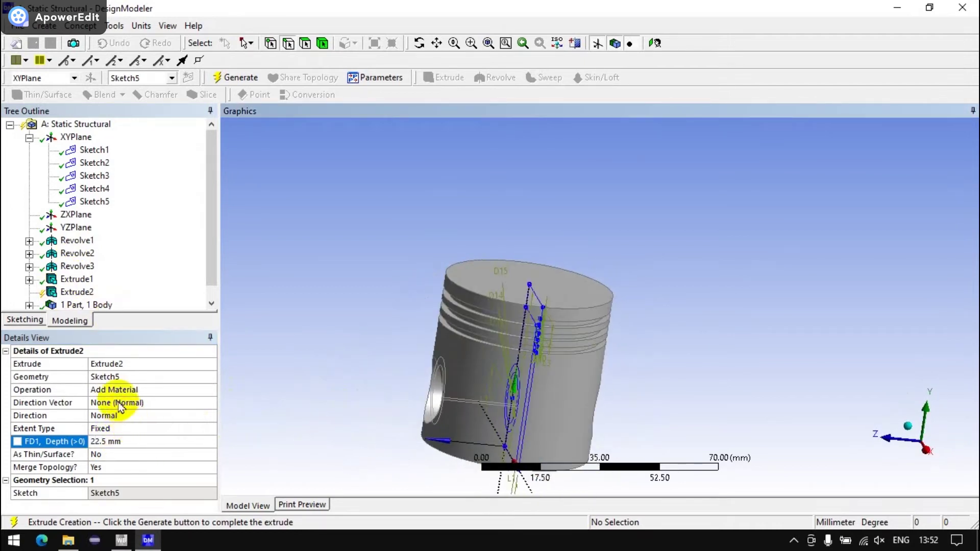
{"action": "double_click", "coordinate": [115, 420]}
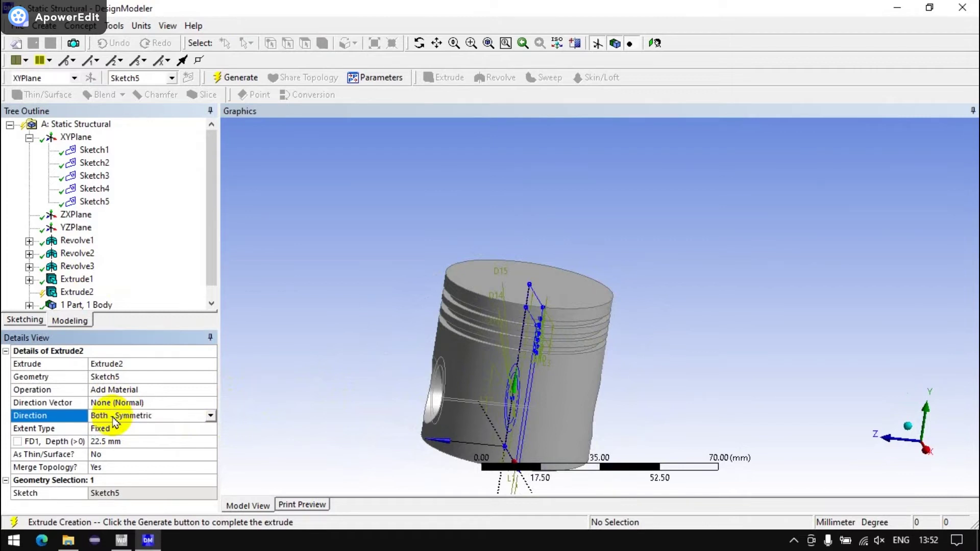
{"action": "left_click", "coordinate": [245, 77]}
{"action": "mouse_move", "coordinate": [575, 273]}
{"action": "middle_mouse_down"}
{"action": "mouse_move", "coordinate": [650, 190]}
{"action": "mouse_move", "coordinate": [479, 299]}
{"action": "middle_mouse_up"}
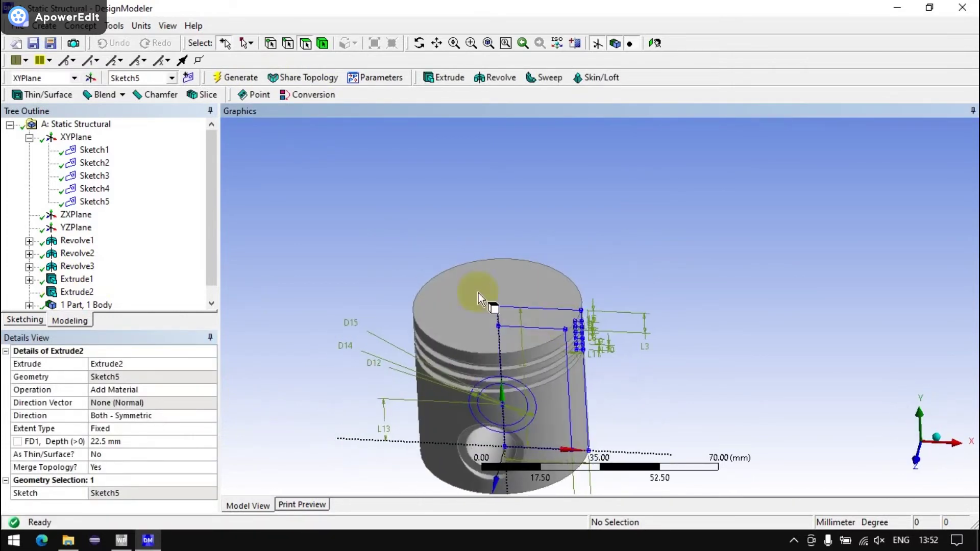
{"action": "left_click", "coordinate": [95, 201]}
Create Extrude3 from Sketch5, Both-Symmetric, with 12.5 mm depth
{"action": "left_click", "coordinate": [444, 77]}
{"action": "left_click", "coordinate": [121, 376]}
{"action": "left_click", "coordinate": [120, 439]}
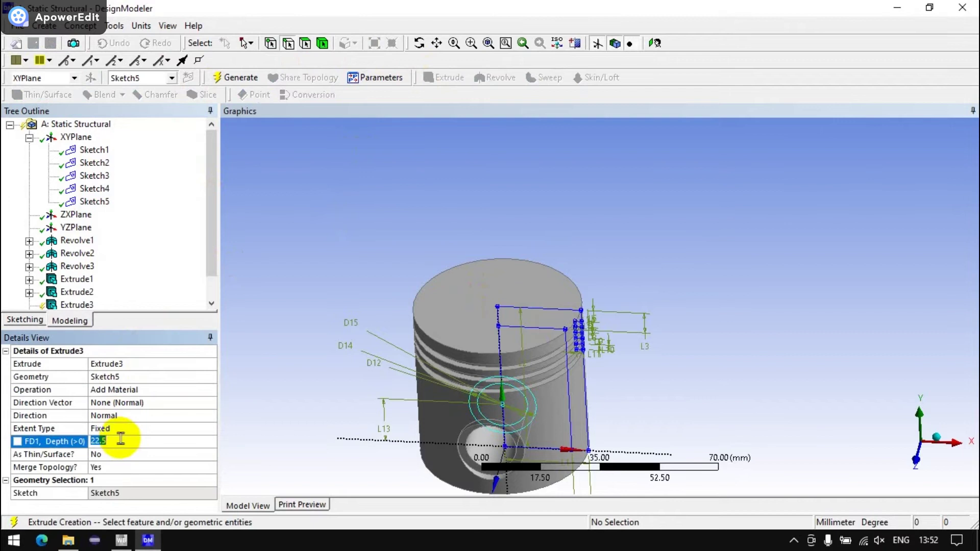
{"action": "type", "text": "15"}
{"action": "left_click", "coordinate": [112, 403]}
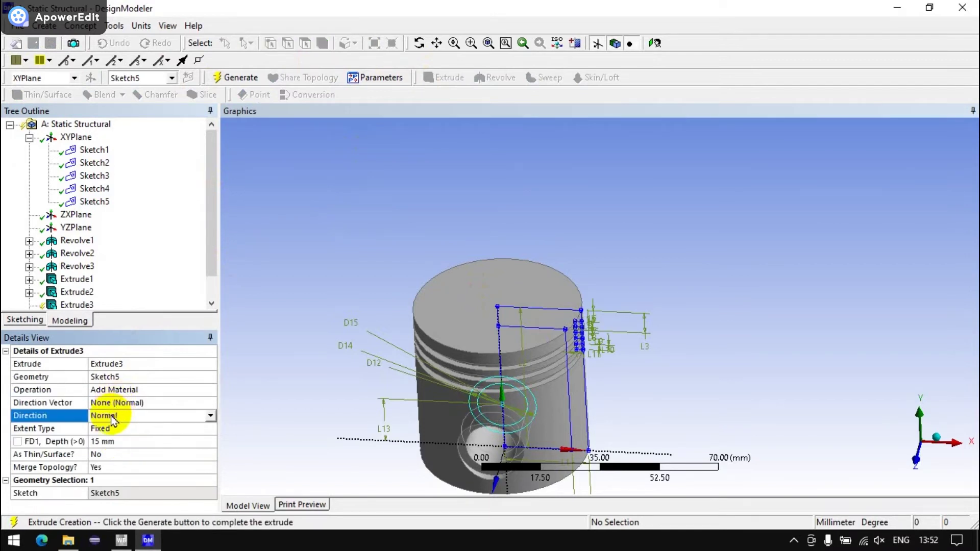
{"action": "left_click", "coordinate": [112, 421]}
{"action": "middle_click_drag", "start_coordinate": [434, 286], "coordinate": [405, 241]}
{"action": "left_click", "coordinate": [132, 442]}
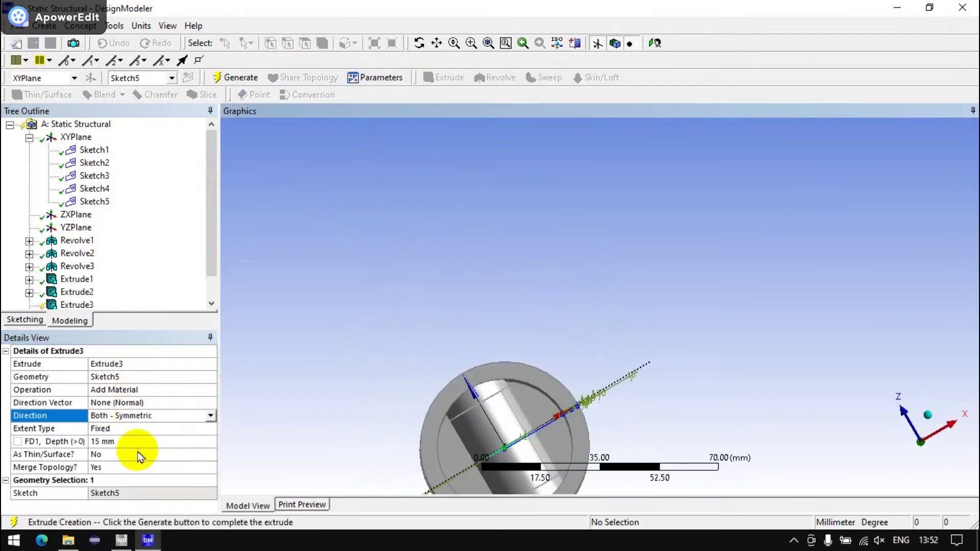
{"action": "type", "text": "12.5"}
{"action": "left_click", "coordinate": [324, 346]}
Set Extrude3 to Cut Material and generate the cut
{"action": "left_click", "coordinate": [234, 78]}
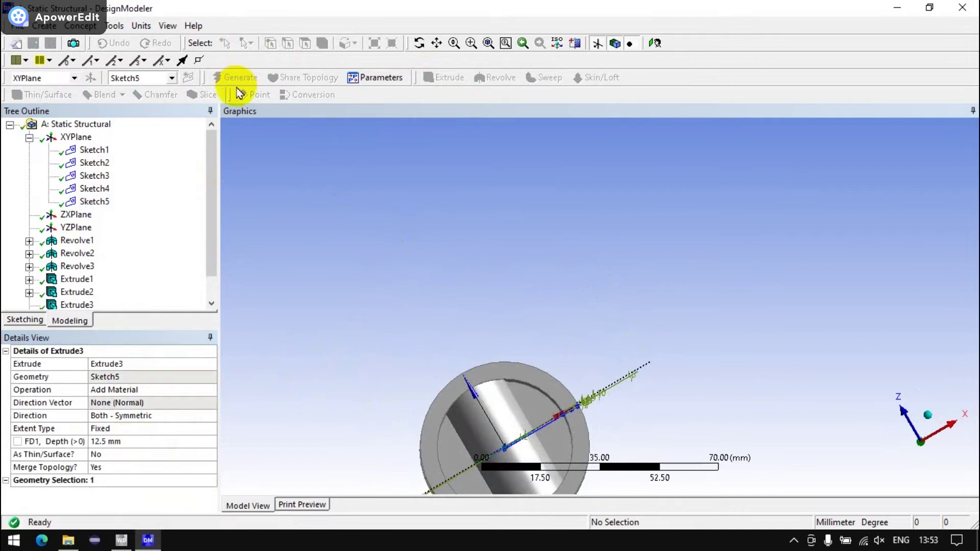
{"action": "left_click", "coordinate": [112, 389]}
{"action": "left_click", "coordinate": [112, 403]}
{"action": "left_click", "coordinate": [235, 77]}
{"action": "middle_click_drag", "start_coordinate": [403, 336], "coordinate": [467, 319]}
{"action": "left_click", "coordinate": [533, 49]}
{"action": "scroll", "coordinate": [641, 186], "scroll_direction": "down", "scroll_amount": 3}
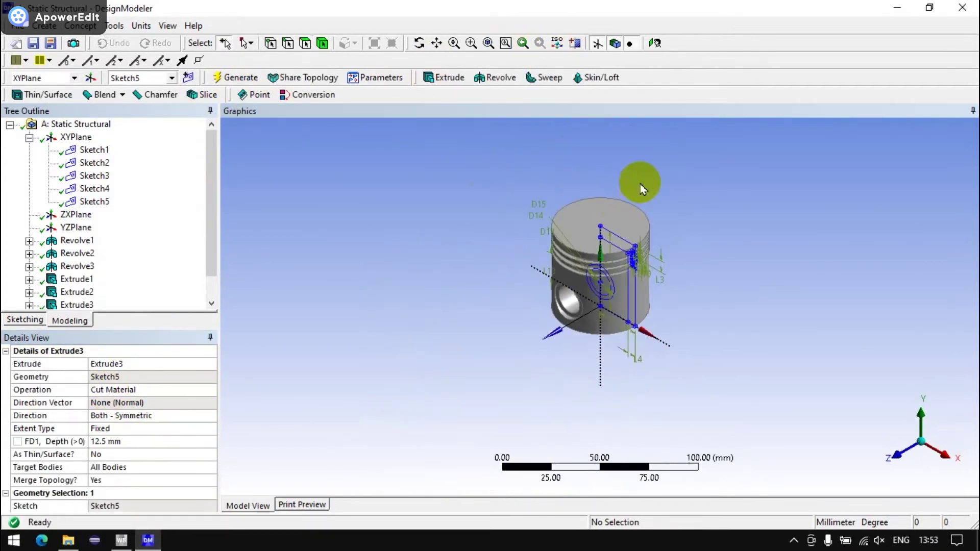
{"action": "scroll", "coordinate": [631, 191], "scroll_direction": "up", "scroll_amount": 3}
{"action": "middle_click_drag", "start_coordinate": [632, 190], "coordinate": [755, 148]}
{"action": "left_click", "coordinate": [99, 94]}
Round three piston edges with a 3 mm fixed-radius blend (FBlend1)
{"action": "left_click", "coordinate": [117, 107]}
{"action": "left_click", "coordinate": [587, 358]}
{"action": "middle_click_drag", "start_coordinate": [595, 256], "coordinate": [498, 183]}
{"action": "left_click", "coordinate": [586, 250], "text": "ctrl"}
{"action": "left_click", "coordinate": [582, 343], "text": "ctrl"}
{"action": "left_click", "coordinate": [121, 389]}
{"action": "left_click", "coordinate": [235, 77]}
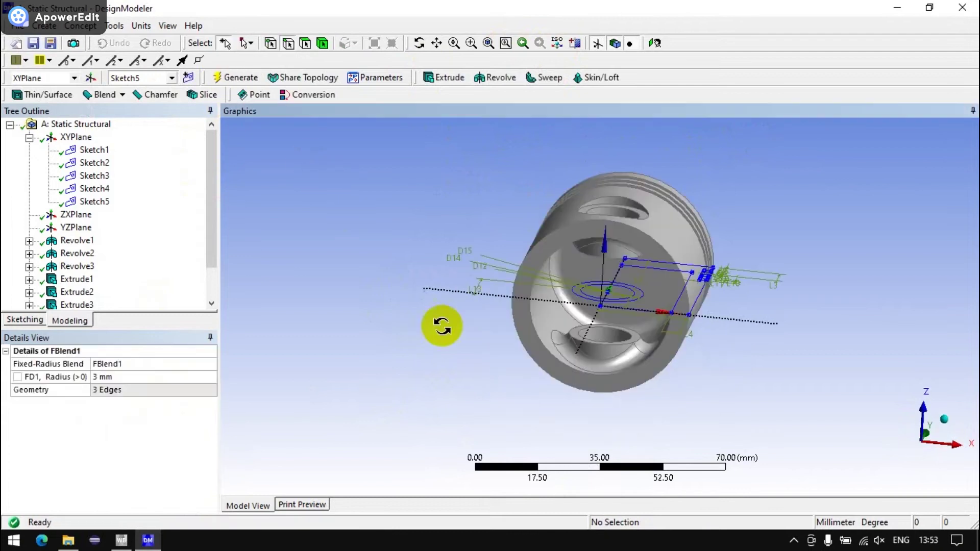
{"action": "middle_click_drag", "start_coordinate": [438, 324], "coordinate": [460, 426]}
{"action": "middle_click_drag", "start_coordinate": [561, 358], "coordinate": [404, 360]}
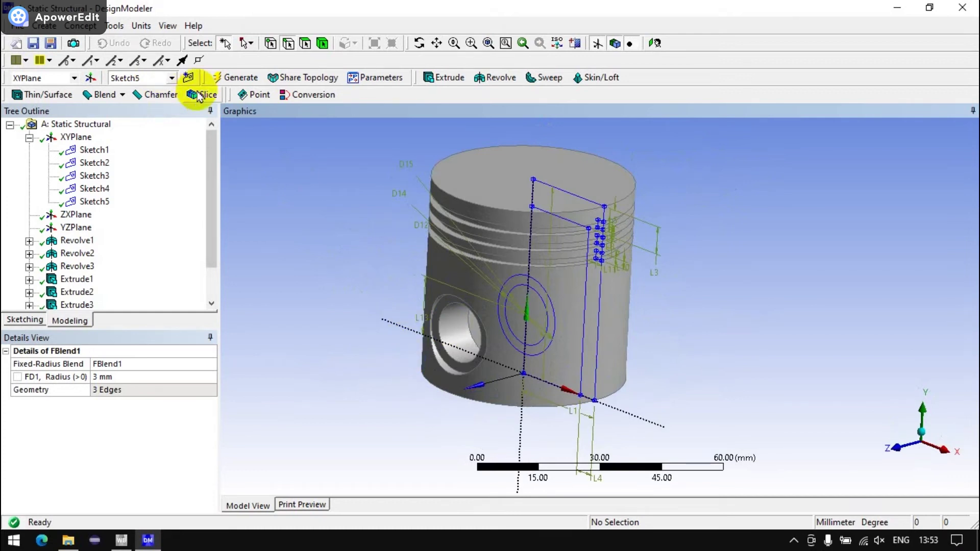
Round one more circular edge with a 2 mm fixed-radius blend (FBlend2)
{"action": "left_click", "coordinate": [104, 96]}
{"action": "left_click", "coordinate": [107, 116]}
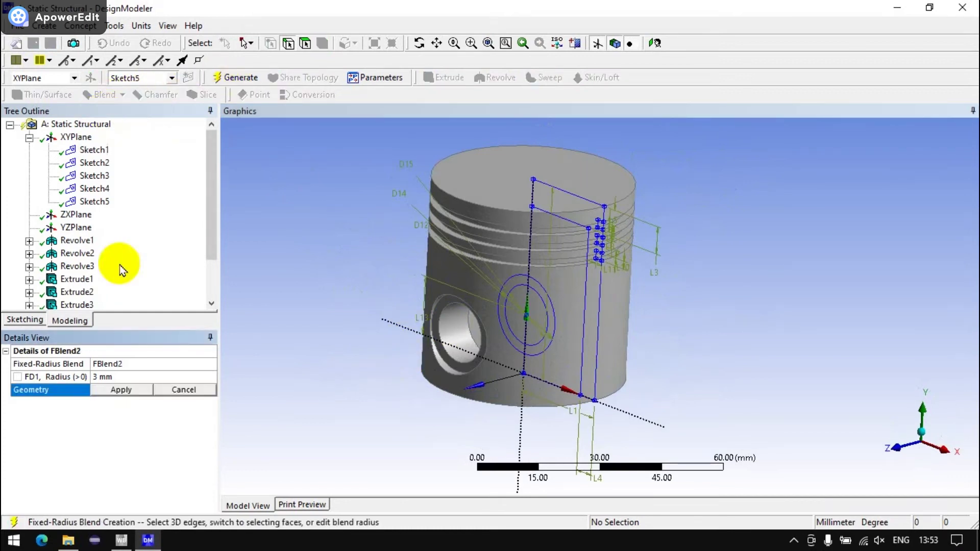
{"action": "left_click", "coordinate": [489, 209]}
{"action": "left_click", "coordinate": [121, 390]}
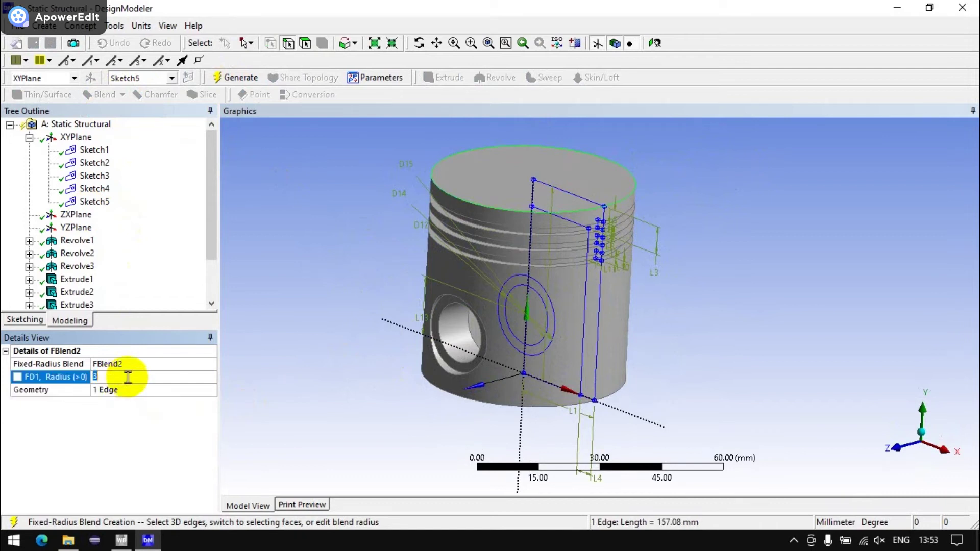
{"action": "type", "text": "1"}
{"action": "key", "text": "Return"}
{"action": "type", "text": "2"}
{"action": "key", "text": "Return"}
{"action": "left_click", "coordinate": [234, 78]}
{"action": "middle_click_drag", "start_coordinate": [354, 308], "coordinate": [629, 348]}
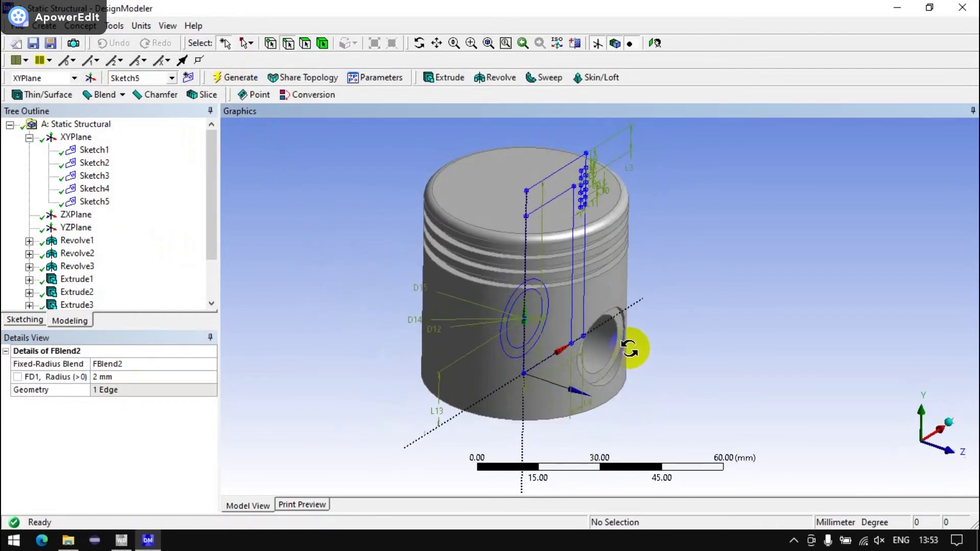
Hide Sketch1 through Sketch5 and close DesignModeler
{"action": "left_click", "coordinate": [94, 150]}
{"action": "left_click", "coordinate": [93, 202], "text": "shift"}
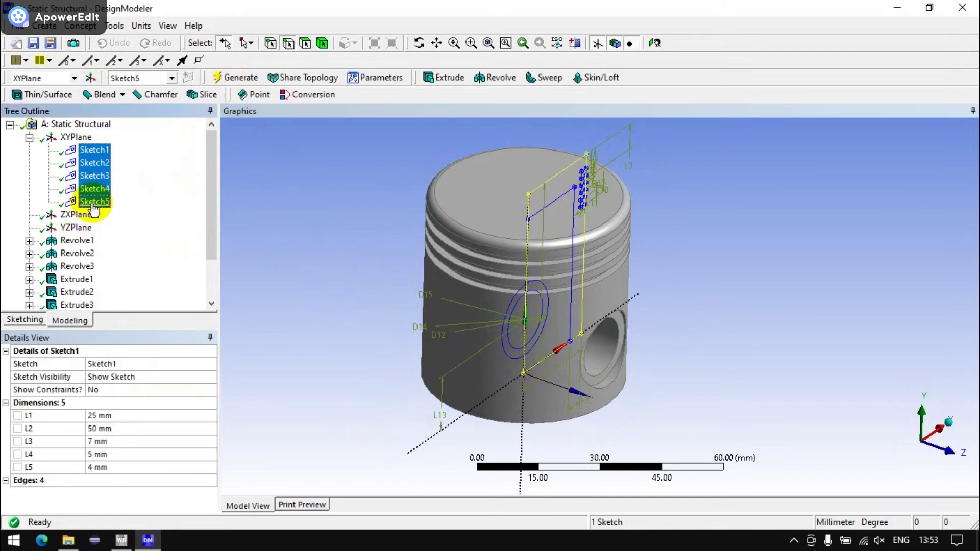
{"action": "right_click", "coordinate": [94, 205]}
{"action": "left_click", "coordinate": [135, 235]}
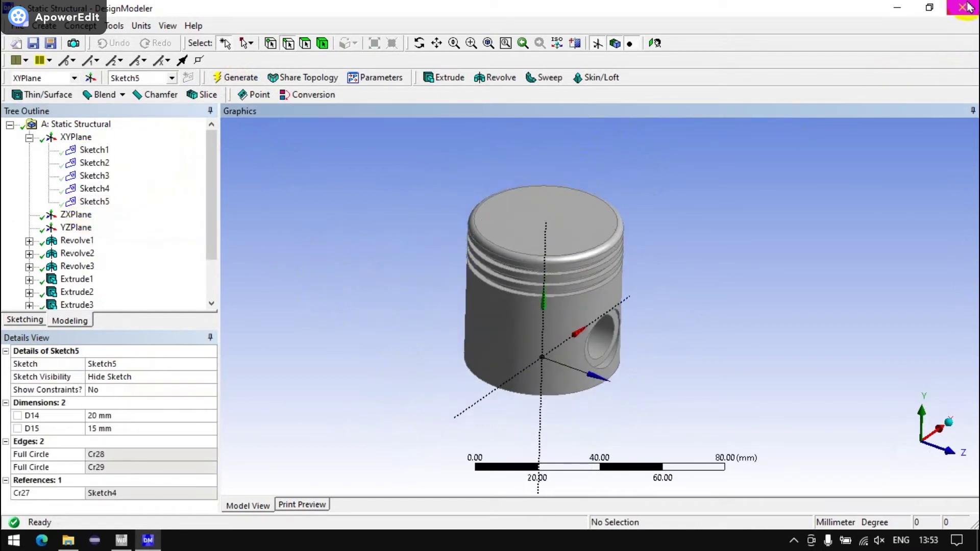
{"action": "key", "text": "alt+F4"}
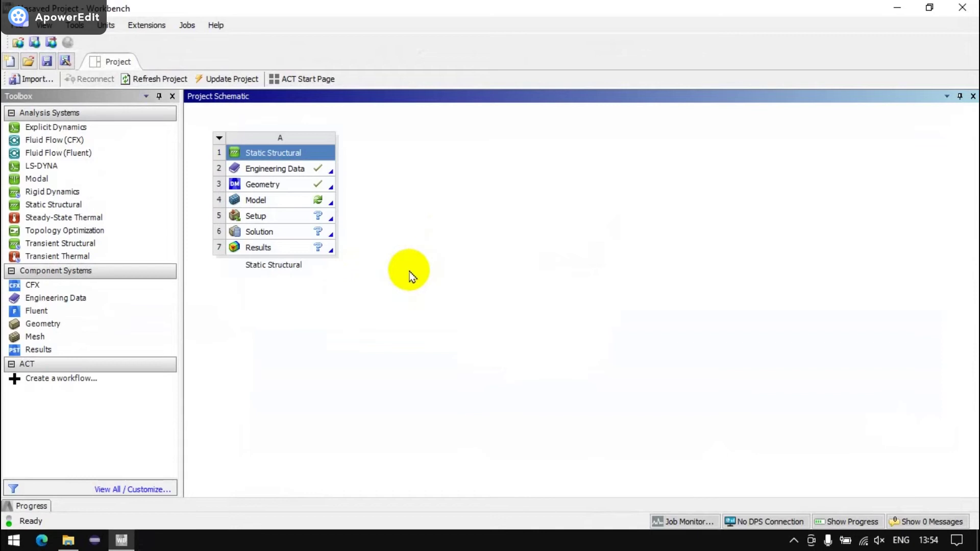
Launch ANSYS Mechanical from the Static Structural Model cell (A4)
{"action": "double_click", "coordinate": [322, 202]}
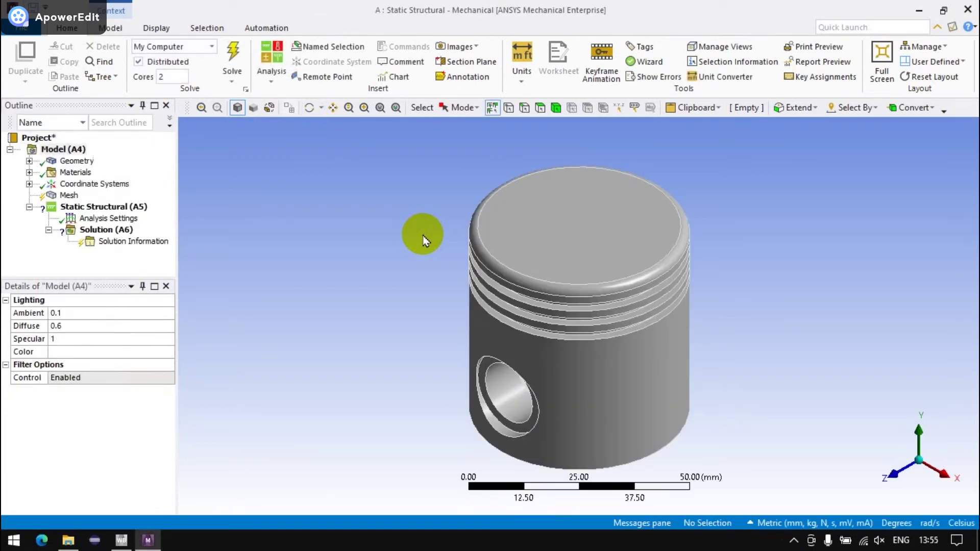
Add a Fixed Support on both pin-hole faces
{"action": "scroll", "coordinate": [423, 235], "scroll_direction": "down", "scroll_amount": 2}
{"action": "mouse_move", "coordinate": [422, 235]}
{"action": "middle_mouse_down"}
{"action": "mouse_move", "coordinate": [360, 196]}
{"action": "mouse_move", "coordinate": [372, 187]}
{"action": "middle_mouse_up"}
{"action": "left_click", "coordinate": [133, 213]}
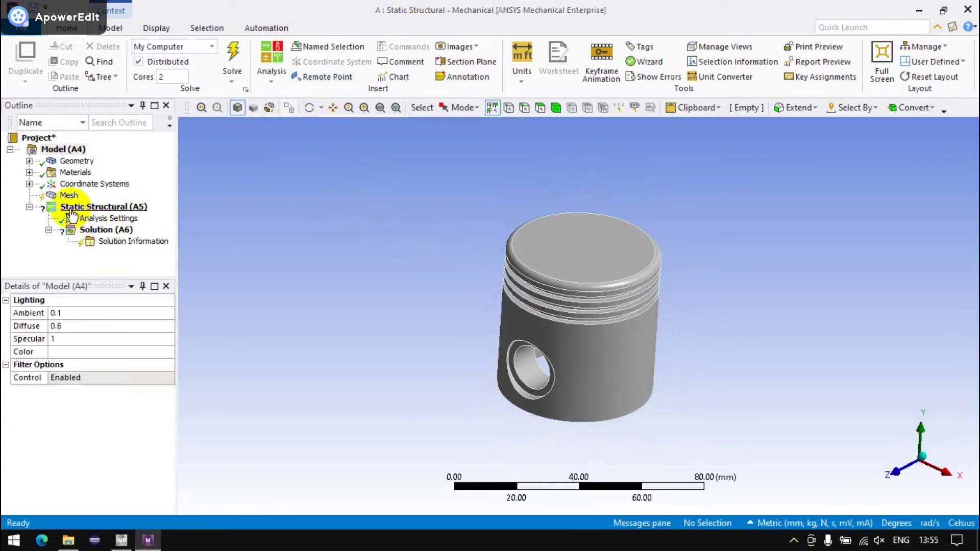
{"action": "right_click", "coordinate": [134, 213]}
{"action": "left_click", "coordinate": [269, 234]}
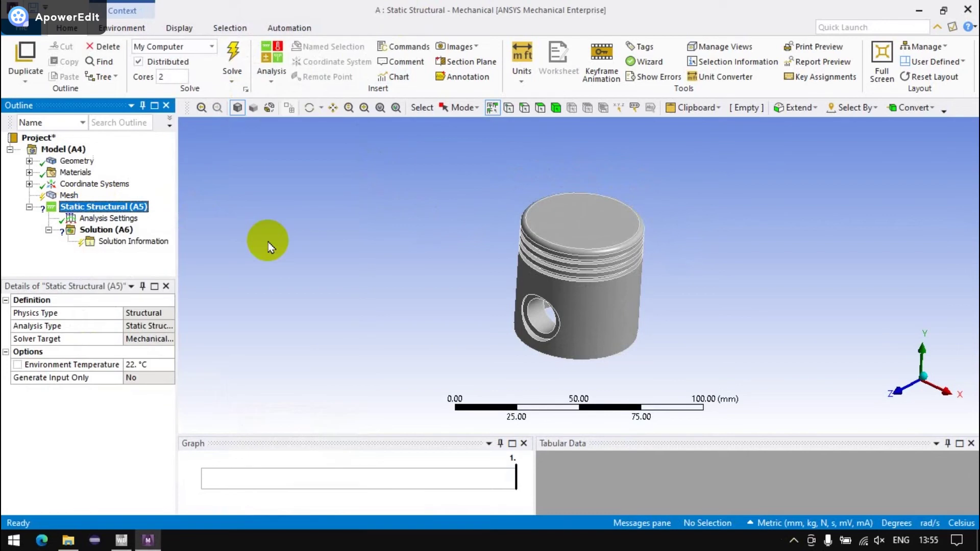
{"action": "left_click", "coordinate": [536, 326]}
{"action": "mouse_move", "coordinate": [535, 327]}
{"action": "middle_mouse_down"}
{"action": "mouse_move", "coordinate": [623, 323]}
{"action": "mouse_move", "coordinate": [437, 350]}
{"action": "mouse_move", "coordinate": [448, 338]}
{"action": "middle_mouse_up"}
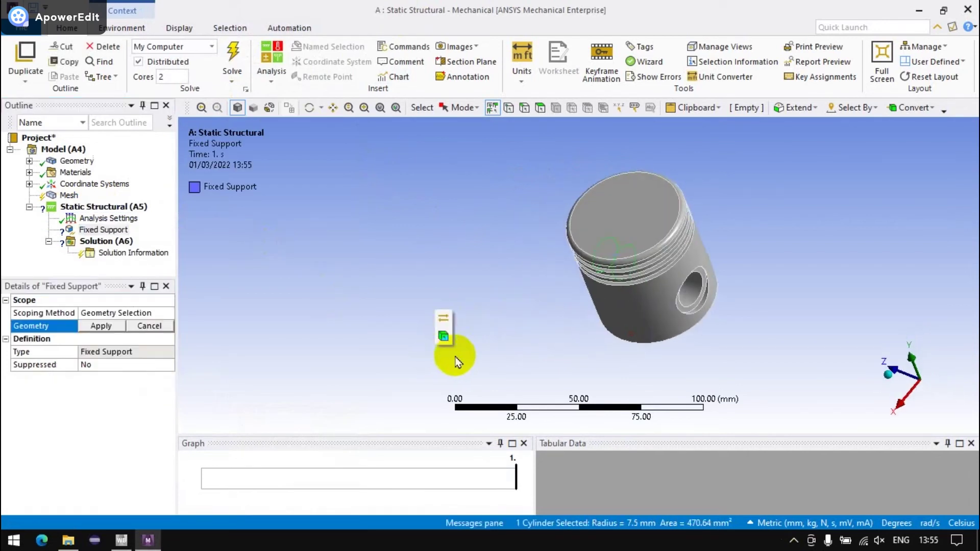
{"action": "left_click", "coordinate": [705, 293], "text": "ctrl"}
{"action": "left_click", "coordinate": [101, 326]}
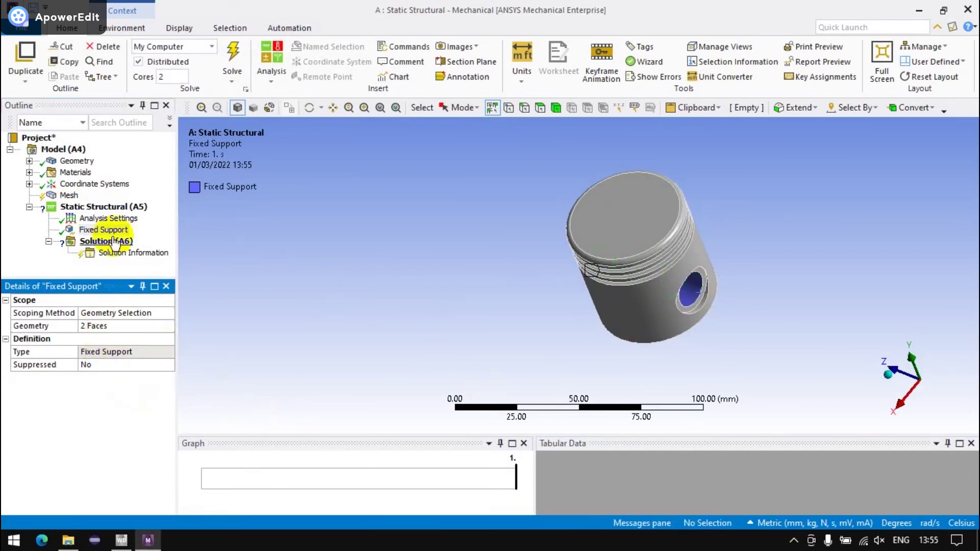
Apply a 15.4 Pa pressure to the piston top face in Metric (m, kg, N, s, V, A) units
{"action": "right_click", "coordinate": [110, 207]}
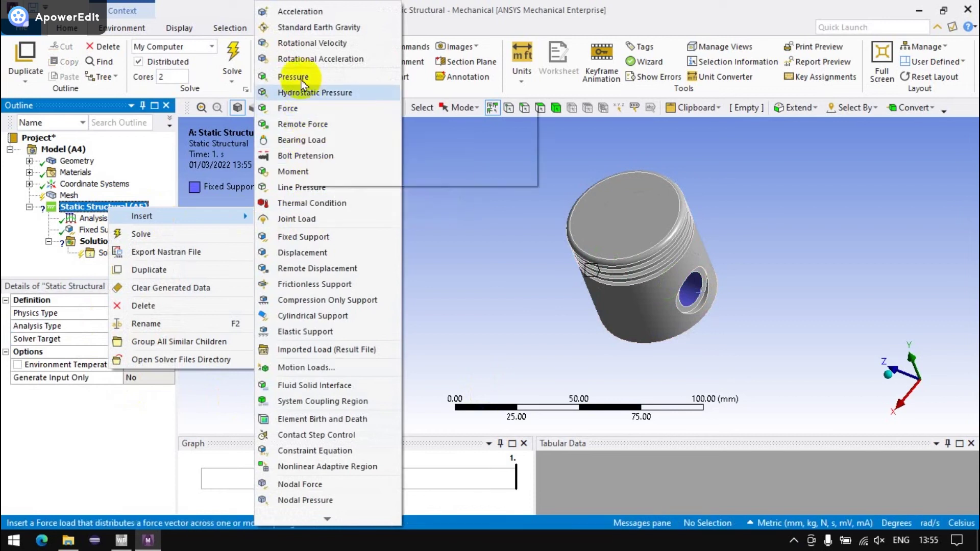
{"action": "mouse_move", "coordinate": [142, 216]}
{"action": "left_click", "coordinate": [313, 83]}
{"action": "left_click", "coordinate": [637, 214]}
{"action": "left_click", "coordinate": [100, 325]}
{"action": "left_click", "coordinate": [105, 403]}
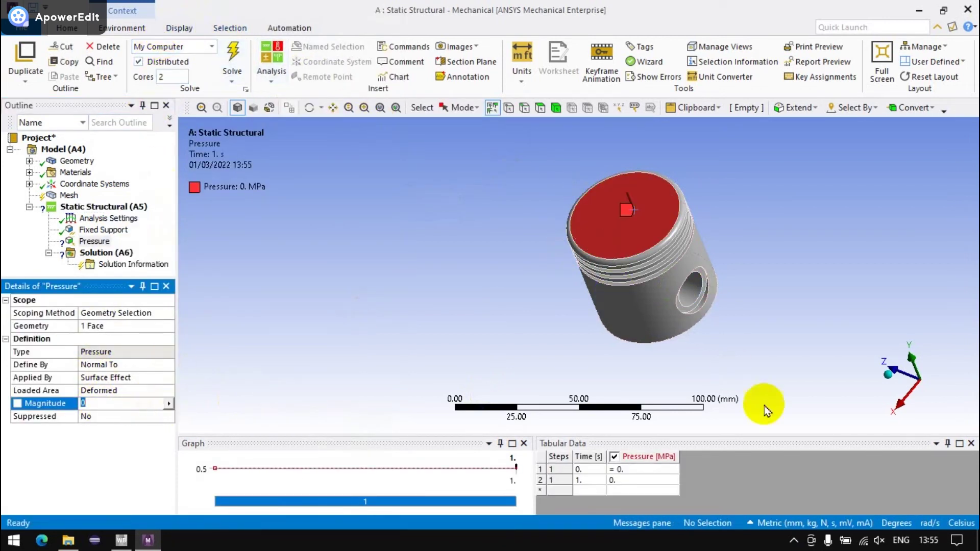
{"action": "left_click", "coordinate": [750, 526]}
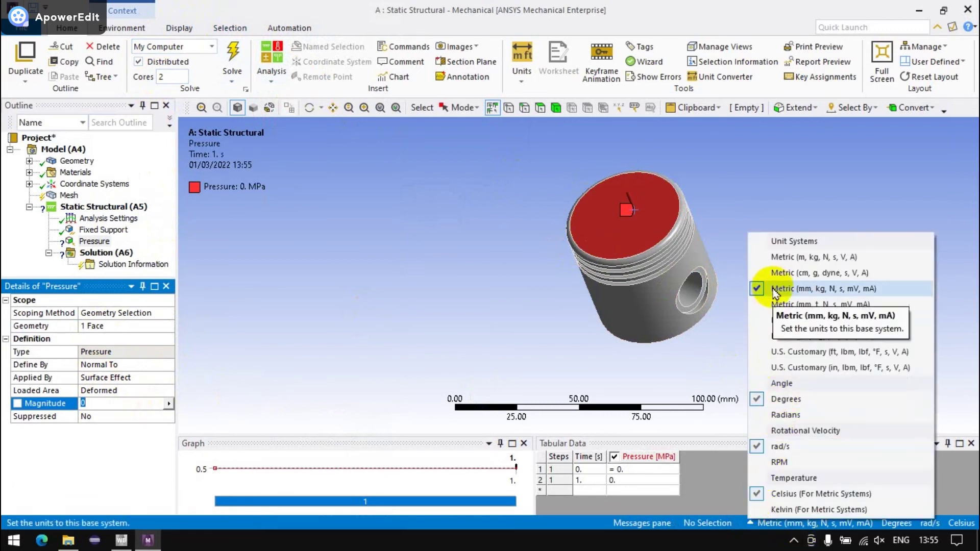
{"action": "left_click", "coordinate": [772, 258]}
{"action": "type", "text": "15.4"}
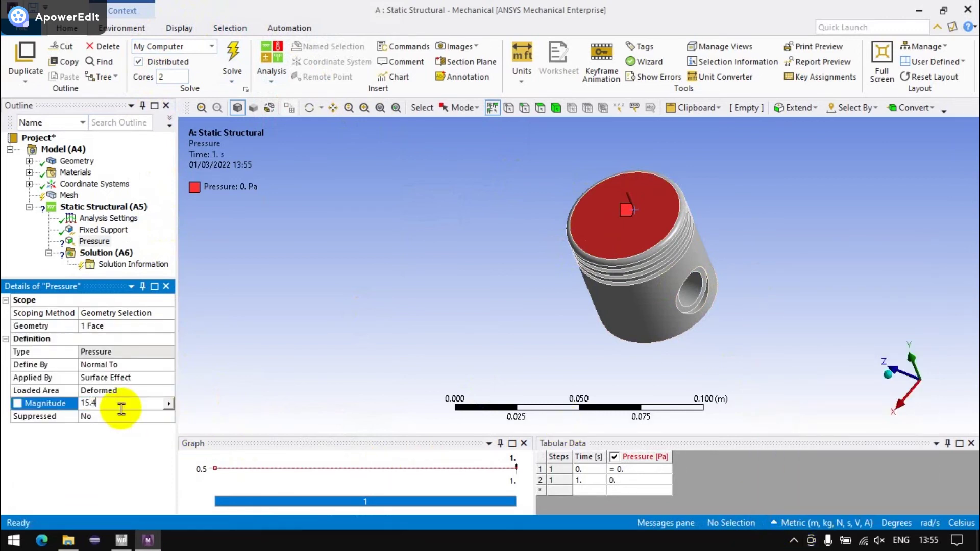
{"action": "key", "text": "Return"}
{"action": "mouse_move", "coordinate": [634, 339]}
{"action": "middle_mouse_down"}
{"action": "mouse_move", "coordinate": [680, 252]}
{"action": "mouse_move", "coordinate": [753, 239]}
{"action": "mouse_move", "coordinate": [763, 271]}
{"action": "middle_mouse_up"}
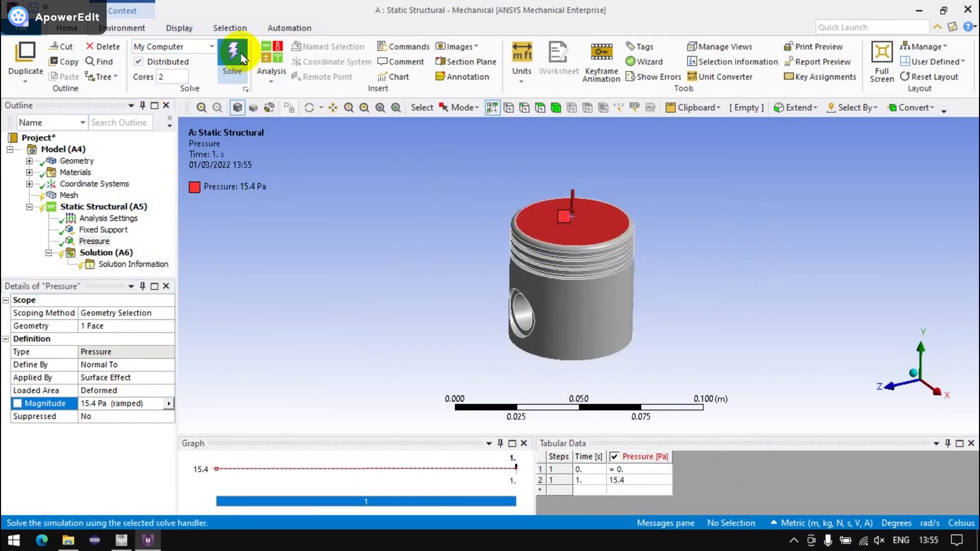
Solve the model and insert Total Deformation, Equivalent Elastic Strain and Equivalent Stress results
{"action": "left_click", "coordinate": [794, 540]}
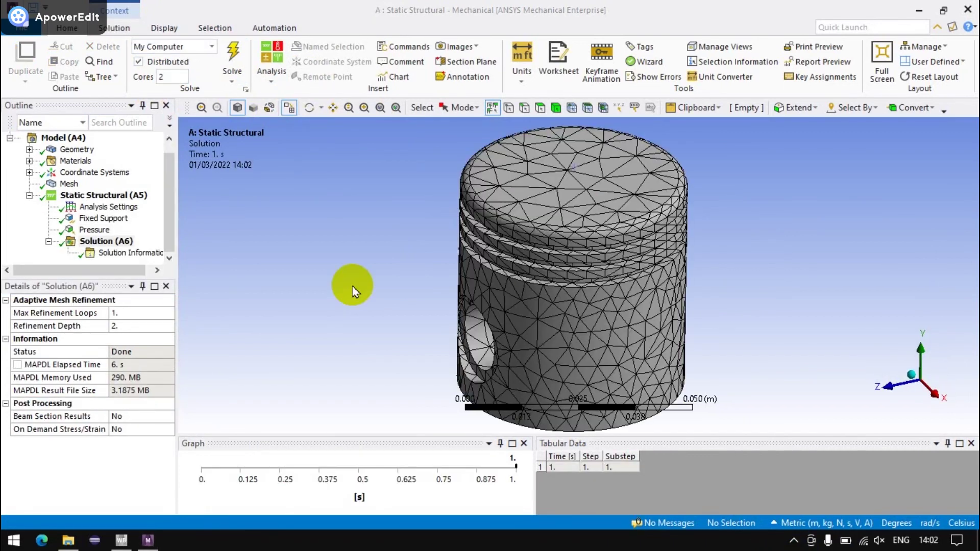
{"action": "right_click", "coordinate": [117, 242]}
{"action": "left_click", "coordinate": [429, 254]}
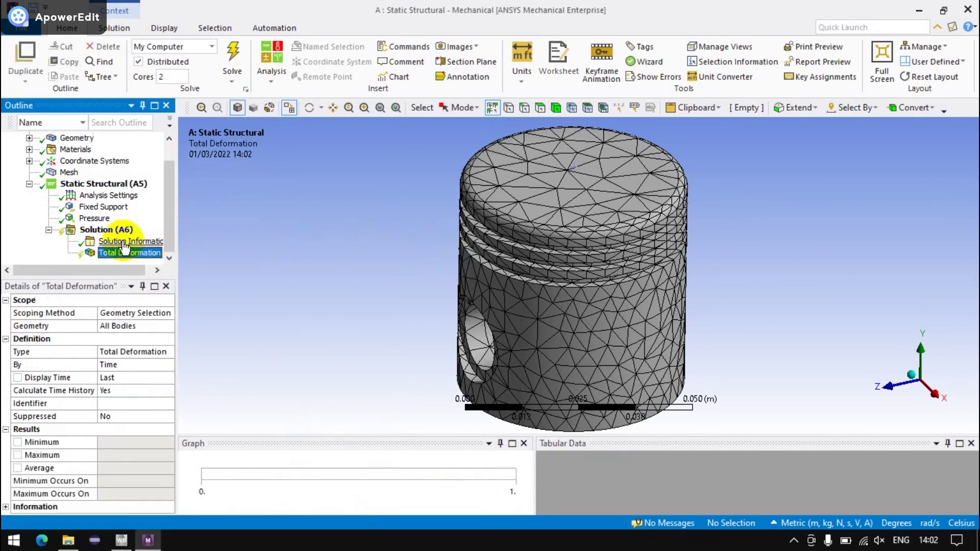
{"action": "right_click", "coordinate": [114, 233]}
{"action": "left_click", "coordinate": [415, 260]}
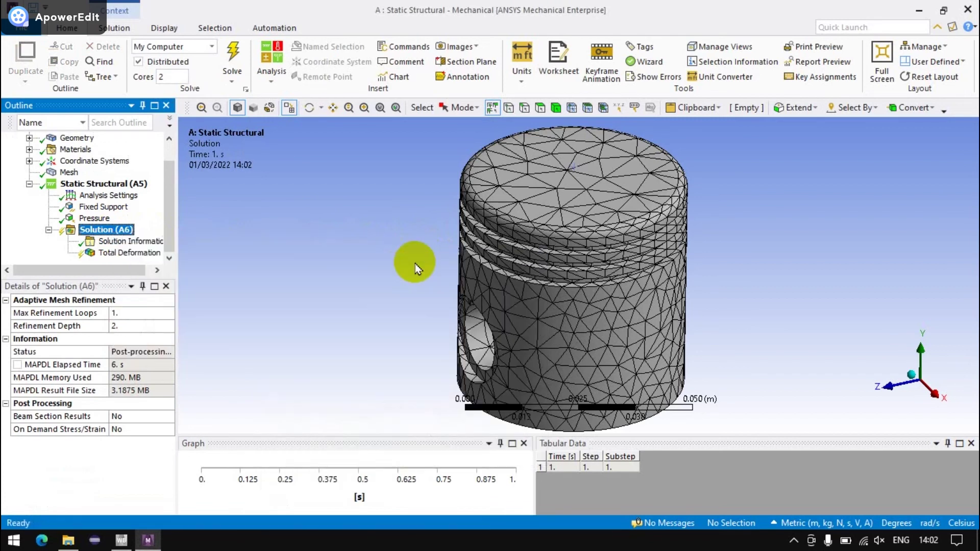
{"action": "right_click", "coordinate": [117, 219]}
{"action": "left_click", "coordinate": [408, 262]}
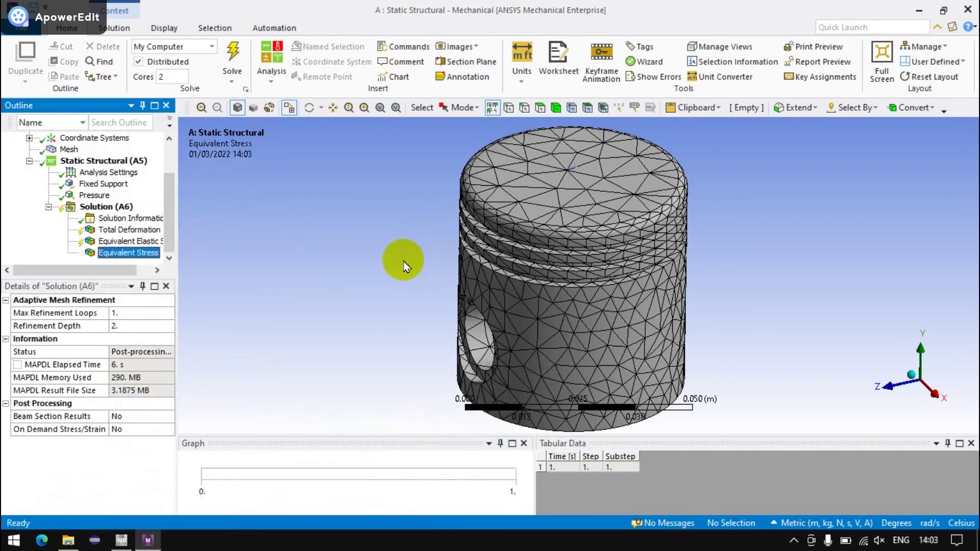
Evaluate all results and review the Equivalent Stress and Total Deformation contours
{"action": "right_click", "coordinate": [89, 207]}
{"action": "left_click", "coordinate": [146, 234]}
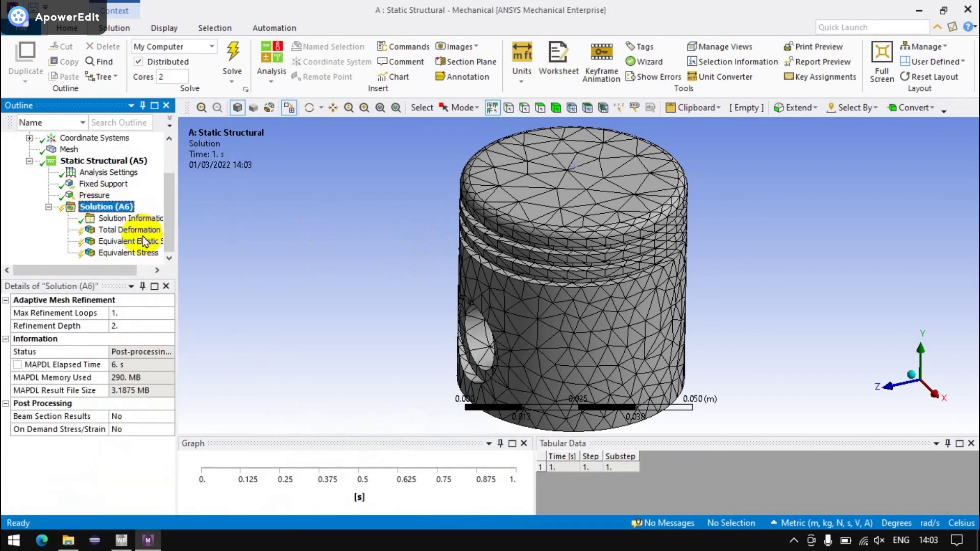
{"action": "left_click", "coordinate": [134, 252]}
{"action": "left_click", "coordinate": [131, 230]}
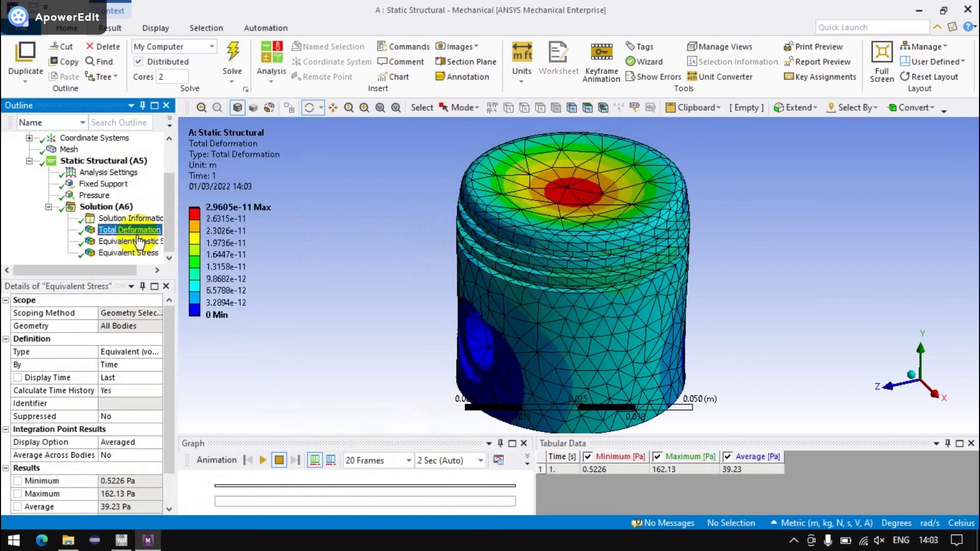
{"action": "left_click", "coordinate": [132, 254]}
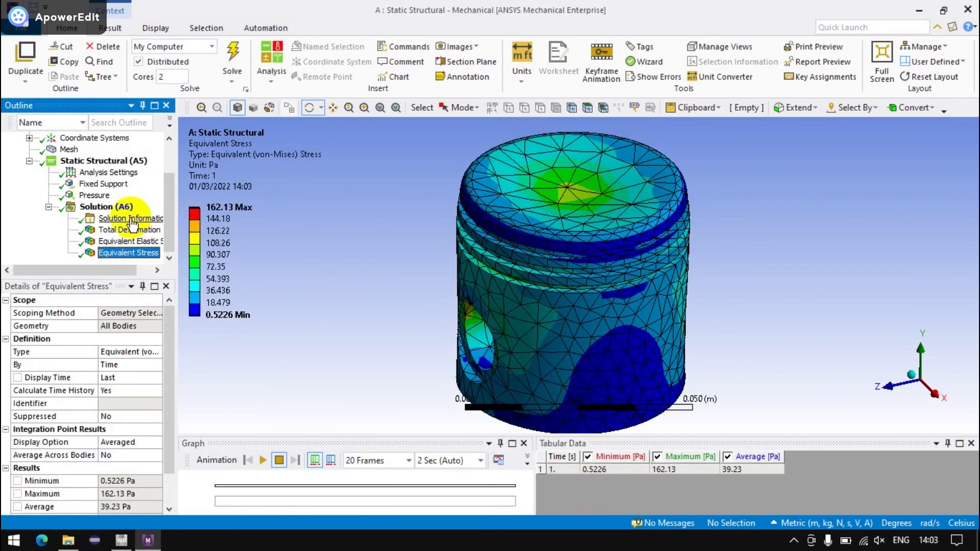
{"action": "mouse_move", "coordinate": [615, 286]}
{"action": "left_mouse_down"}
{"action": "mouse_move", "coordinate": [618, 225]}
{"action": "mouse_move", "coordinate": [628, 250]}
{"action": "left_mouse_up"}
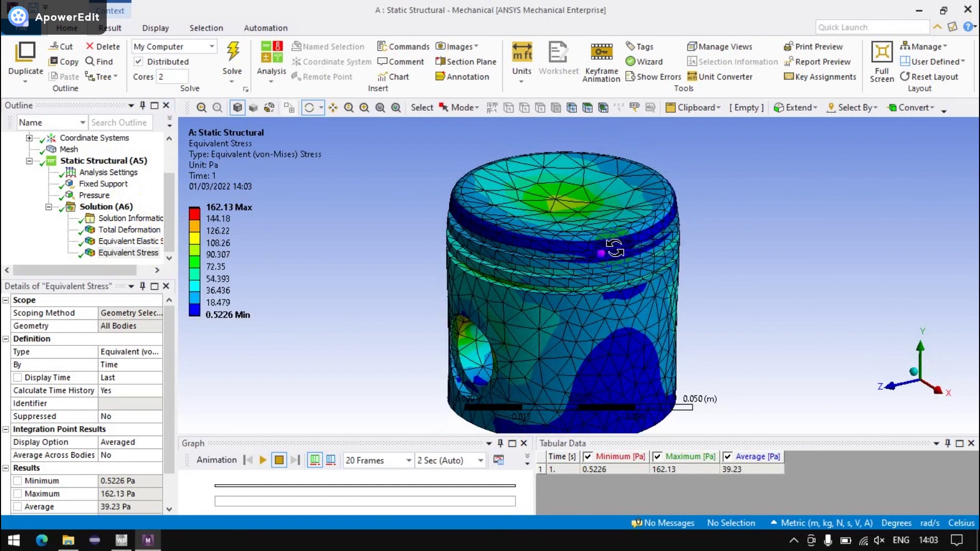
Add a second Equivalent Stress result scoped to an upper ring-groove edge
{"action": "left_click", "coordinate": [107, 206]}
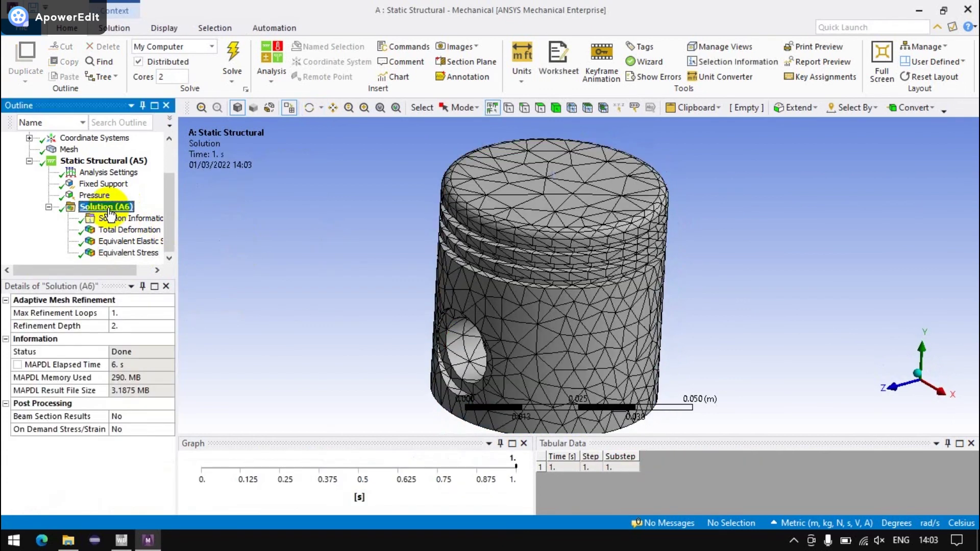
{"action": "right_click", "coordinate": [106, 207]}
{"action": "mouse_move", "coordinate": [142, 215]}
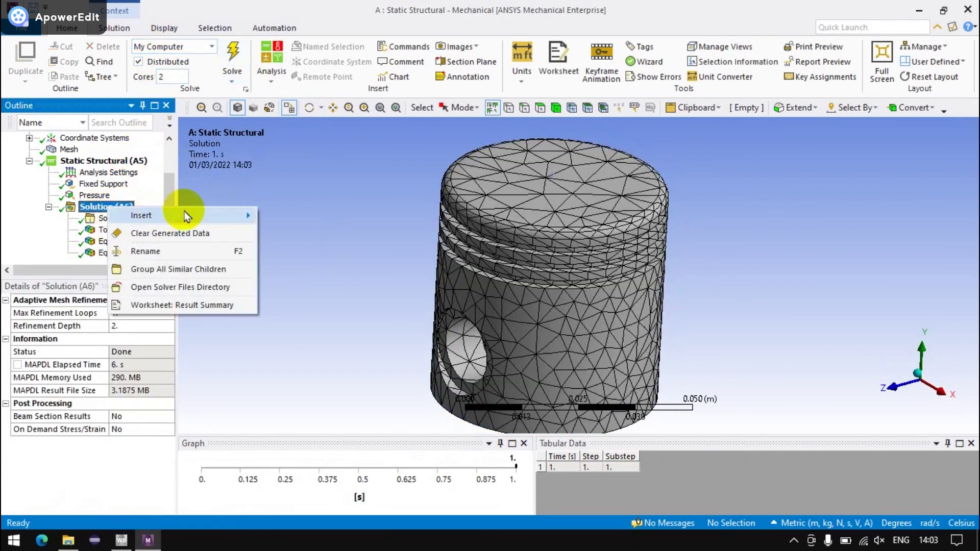
{"action": "left_click", "coordinate": [444, 250]}
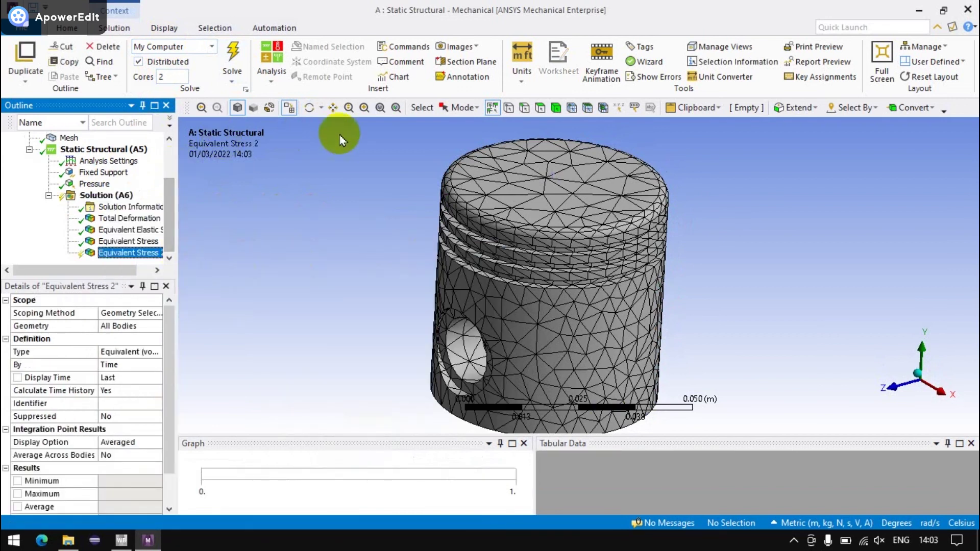
{"action": "left_click", "coordinate": [551, 294]}
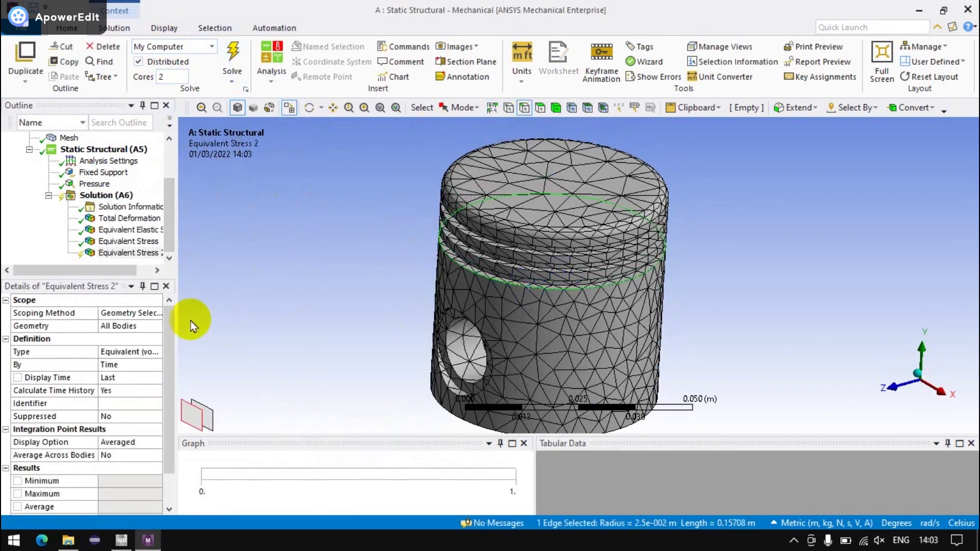
{"action": "left_click", "coordinate": [118, 326]}
Evaluate all results and view the Equivalent Stress 2 contour along the ring edge
{"action": "left_click", "coordinate": [106, 195]}
{"action": "right_click", "coordinate": [82, 196]}
{"action": "left_click", "coordinate": [136, 225]}
{"action": "left_click", "coordinate": [122, 253]}
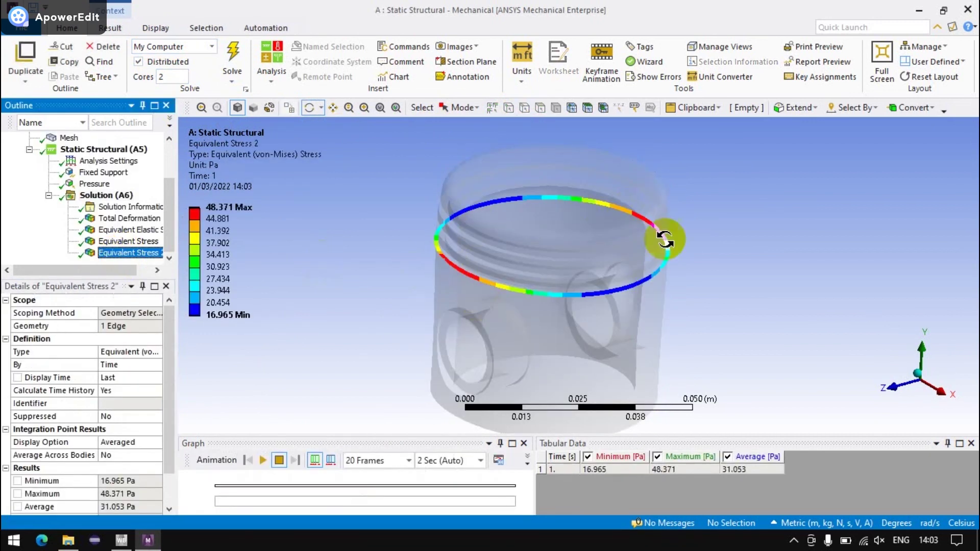
{"action": "left_click_drag", "start_coordinate": [460, 434], "coordinate": [461, 214]}
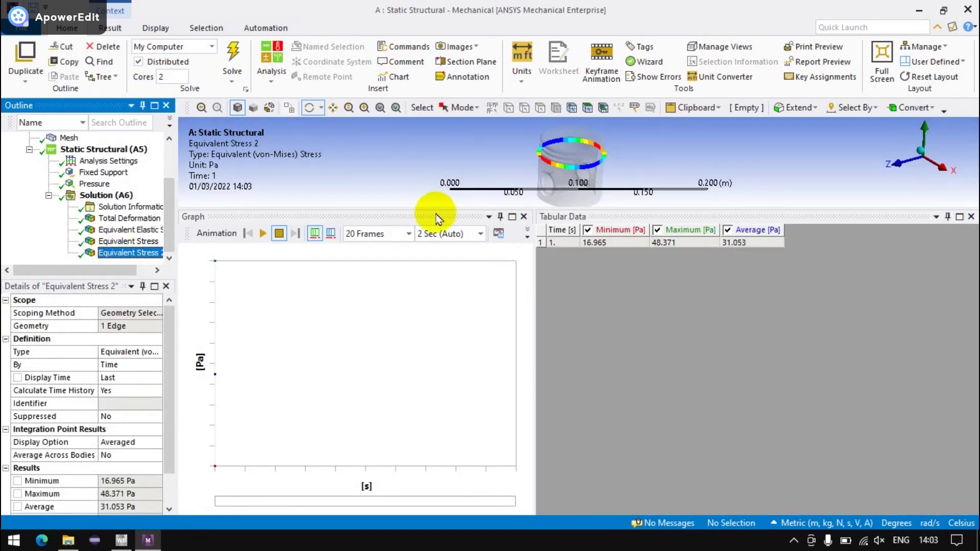
Convert Equivalent Stress 2 into a path result along the ring-groove edge
{"action": "right_click", "coordinate": [145, 253]}
{"action": "left_click", "coordinate": [181, 286]}
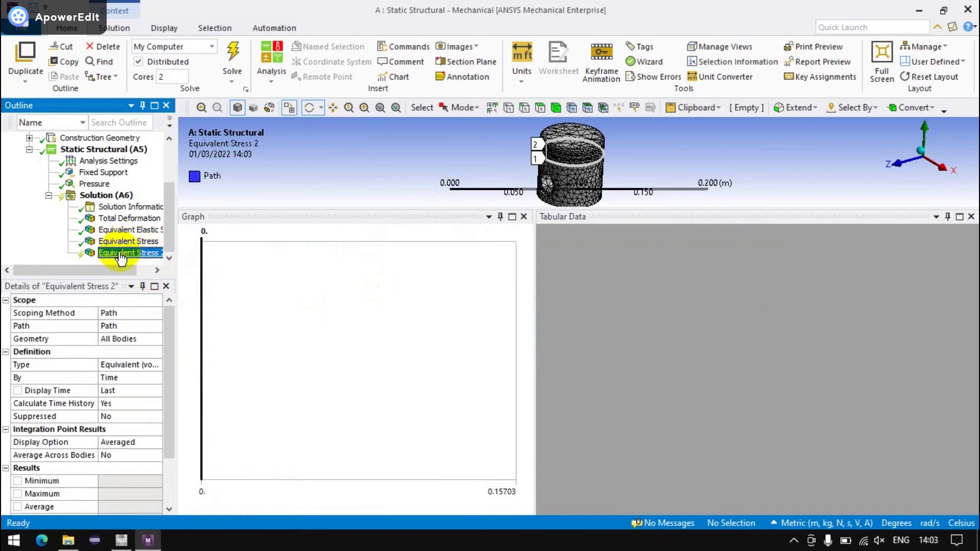
{"action": "right_click", "coordinate": [136, 253]}
{"action": "left_click", "coordinate": [158, 276]}
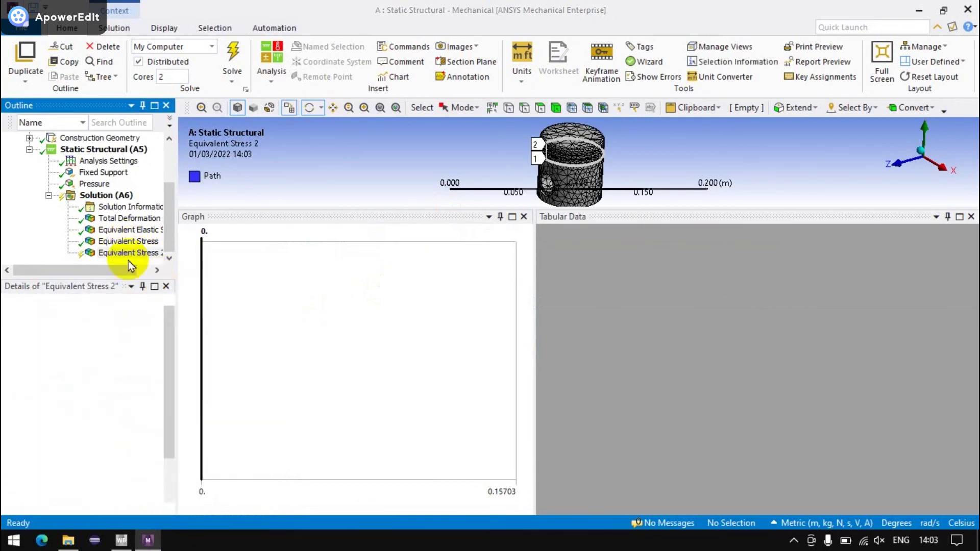